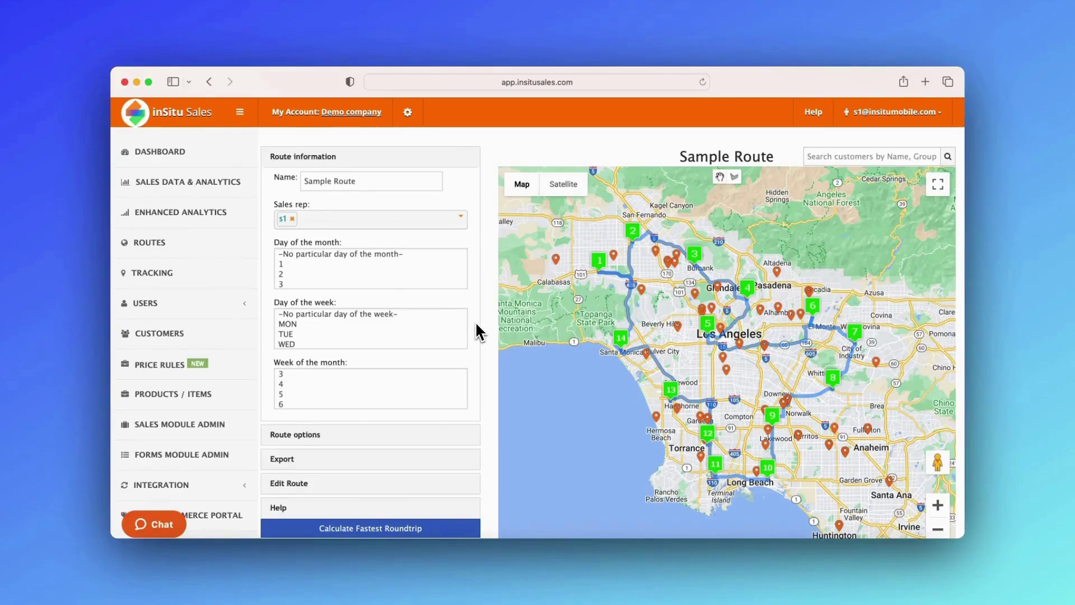
Step: Open the tracking map and examine the sales rep's recorded path from its start to its end point
left_click(162, 274)
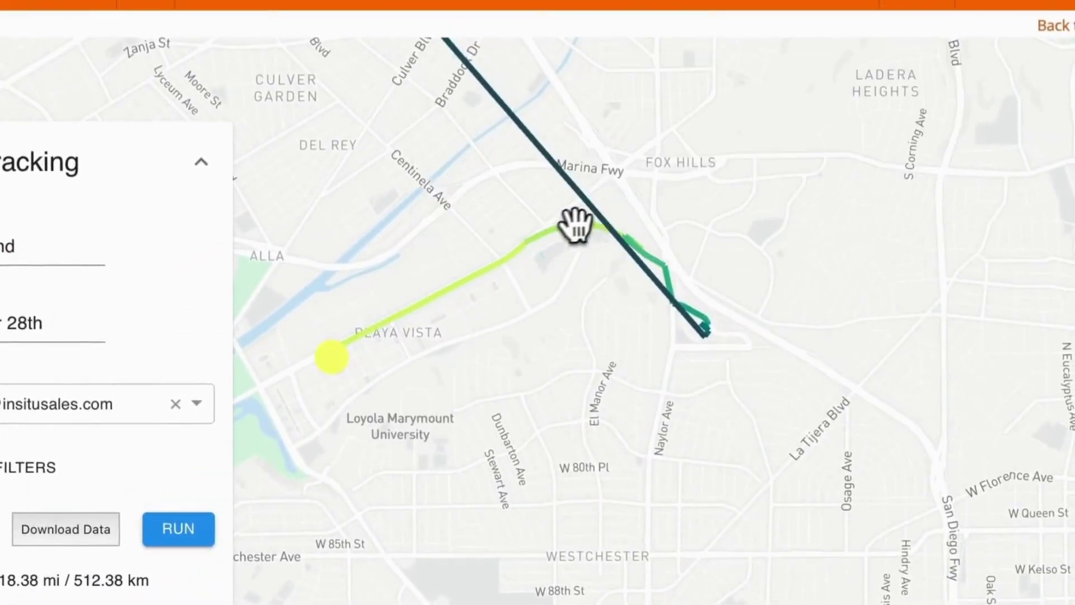
mouse_move(543, 238)
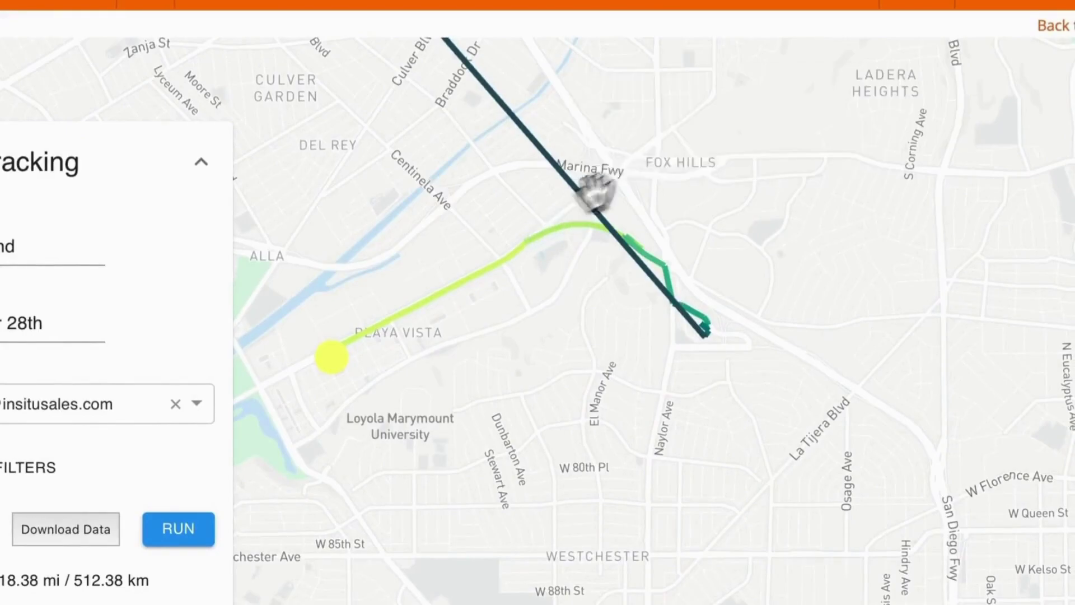
mouse_move(652, 256)
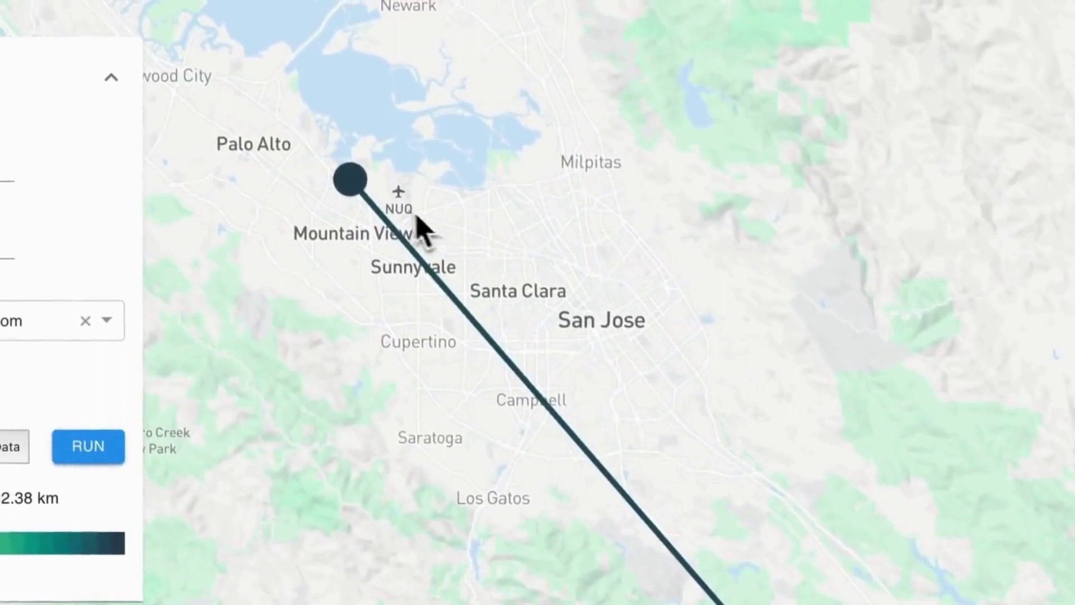
mouse_move(348, 175)
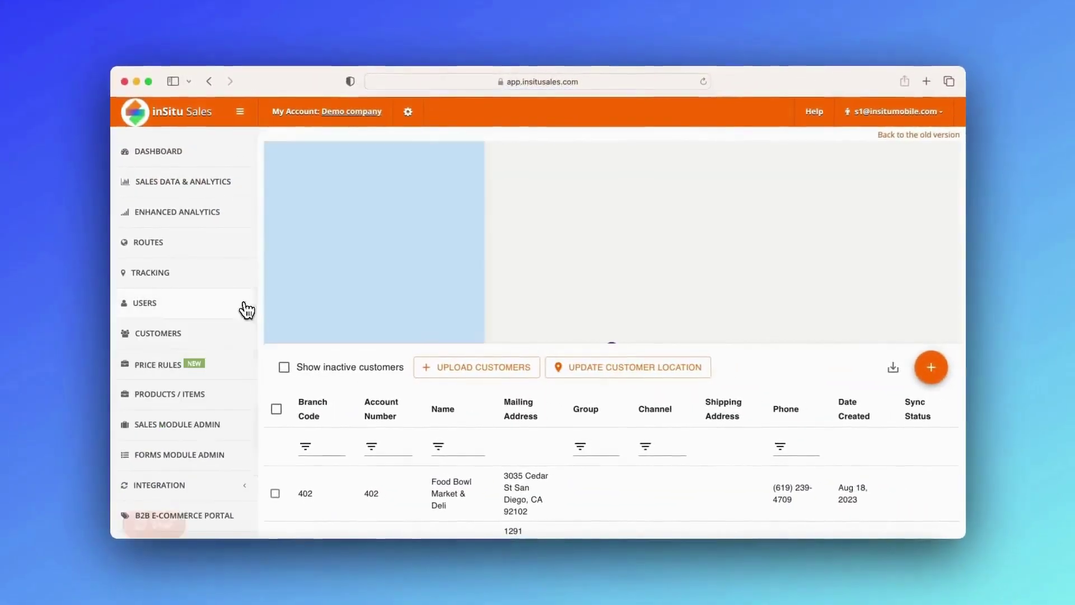
left_click(246, 310)
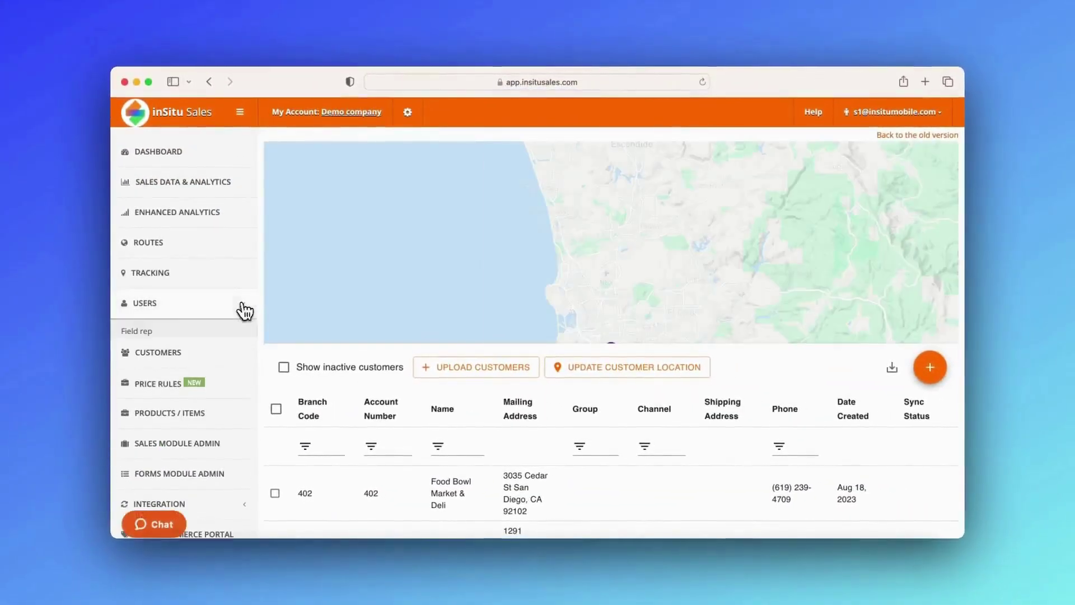
left_click(163, 354)
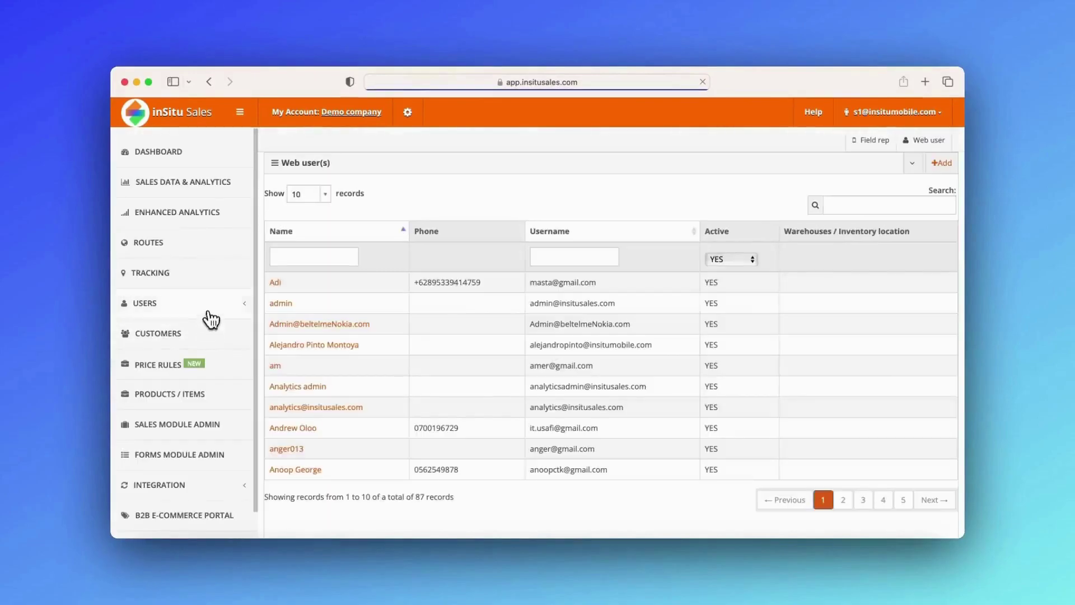
left_click(252, 329)
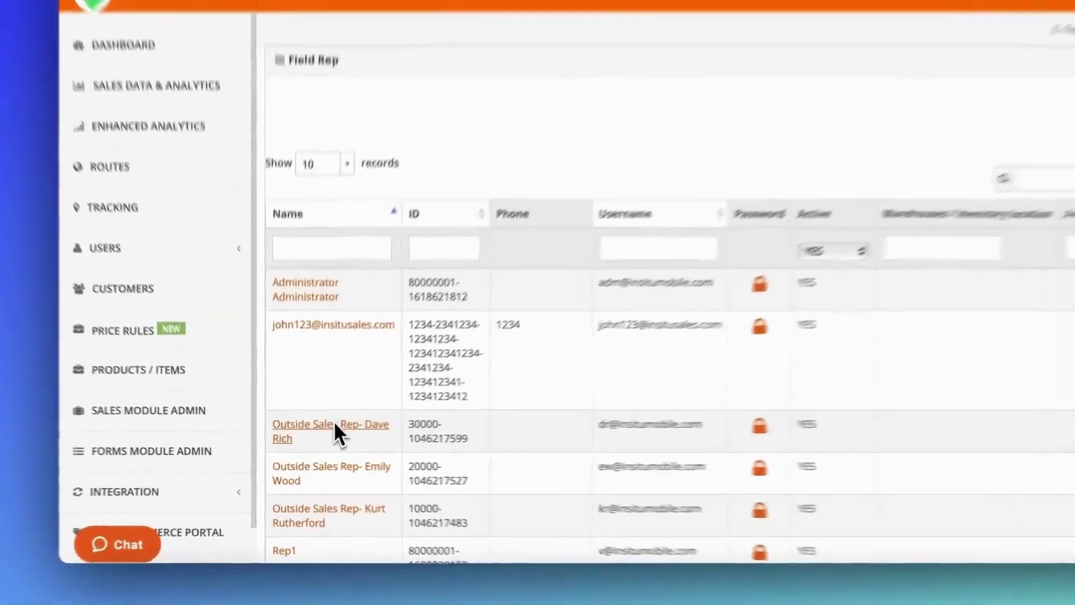
left_click(320, 436)
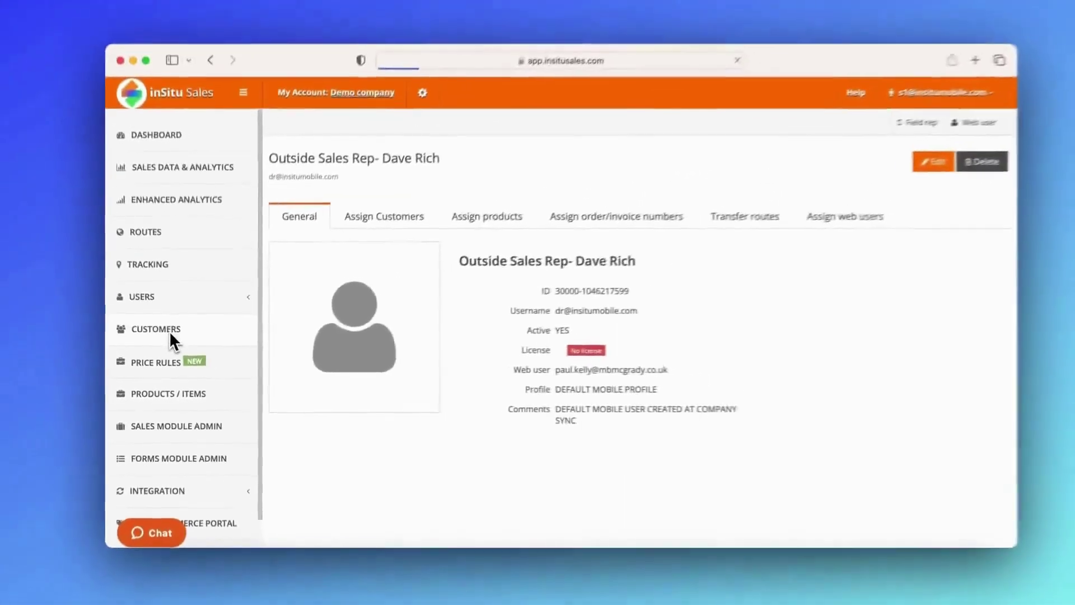
Step: Update the locations of all customers from their mailing (billing) addresses
left_click(116, 253)
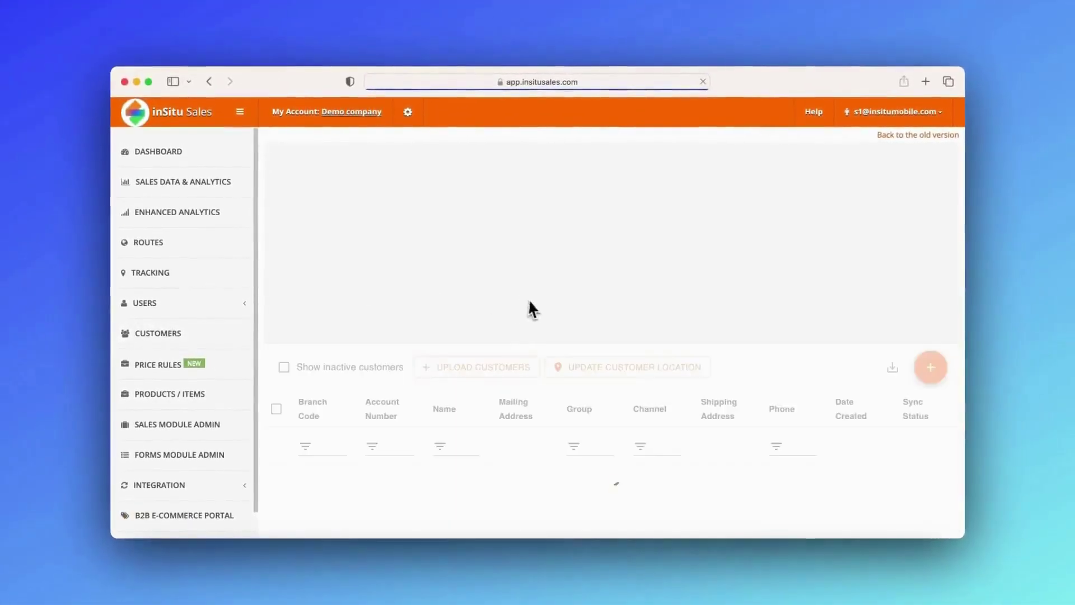
left_click(560, 366)
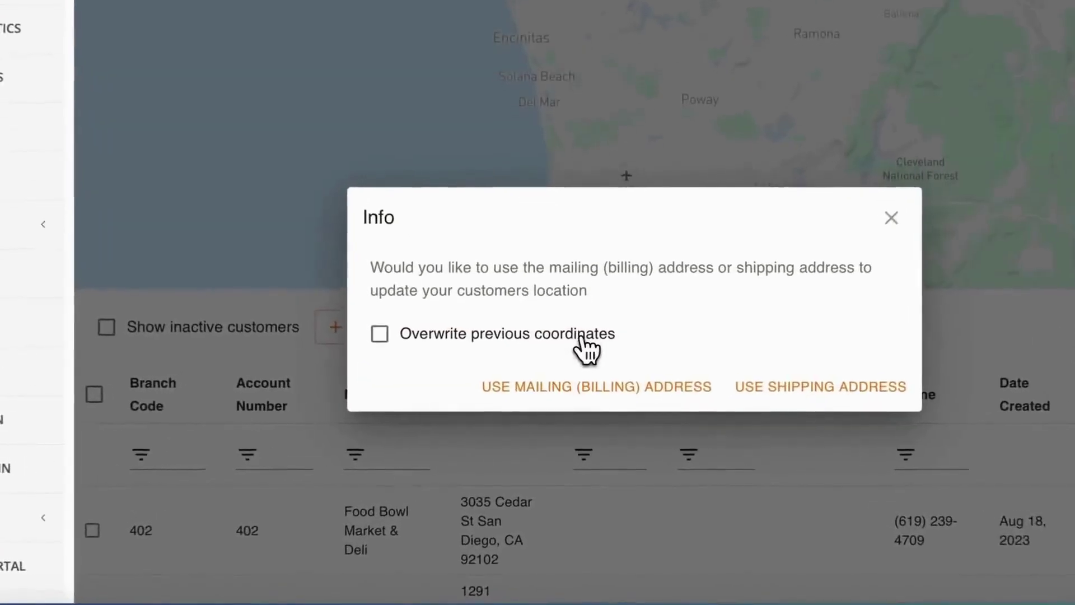
left_click(530, 378)
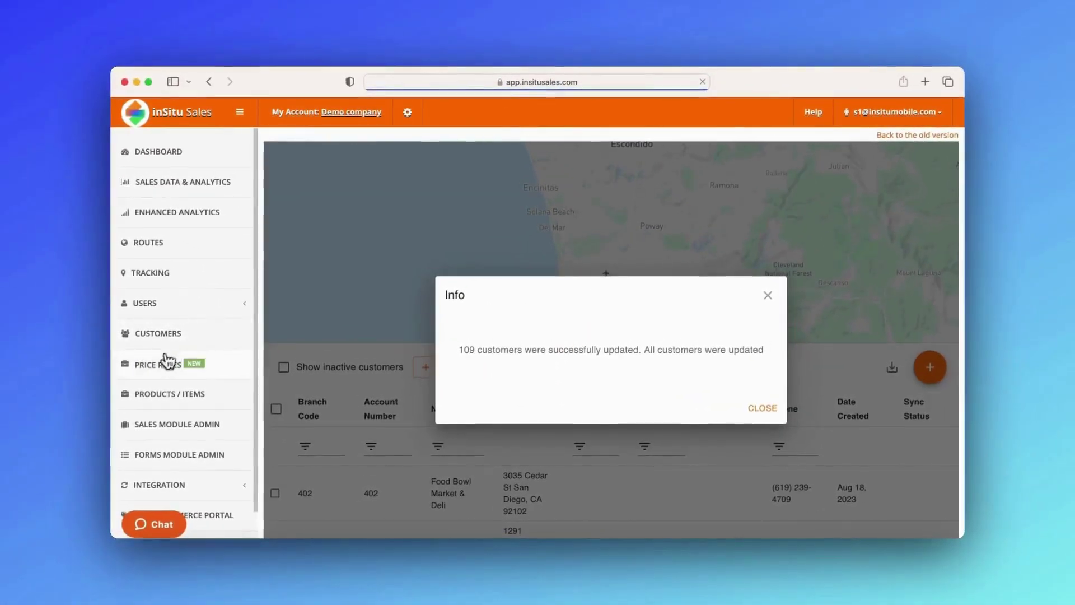
Step: Open a new price rule form and examine its customer condition options and remaining settings
left_click(175, 365)
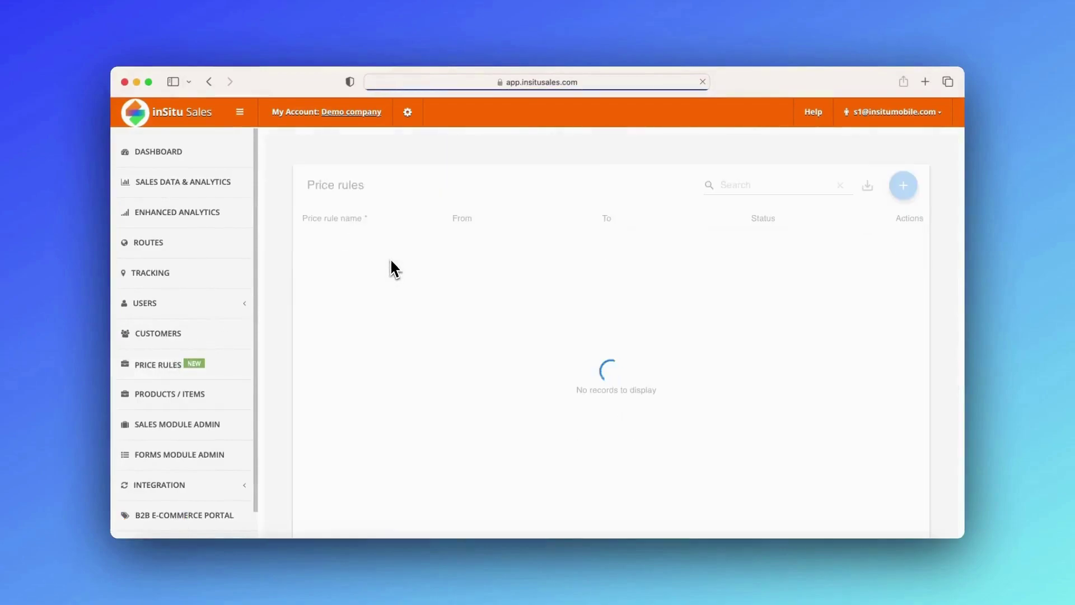
left_click(903, 186)
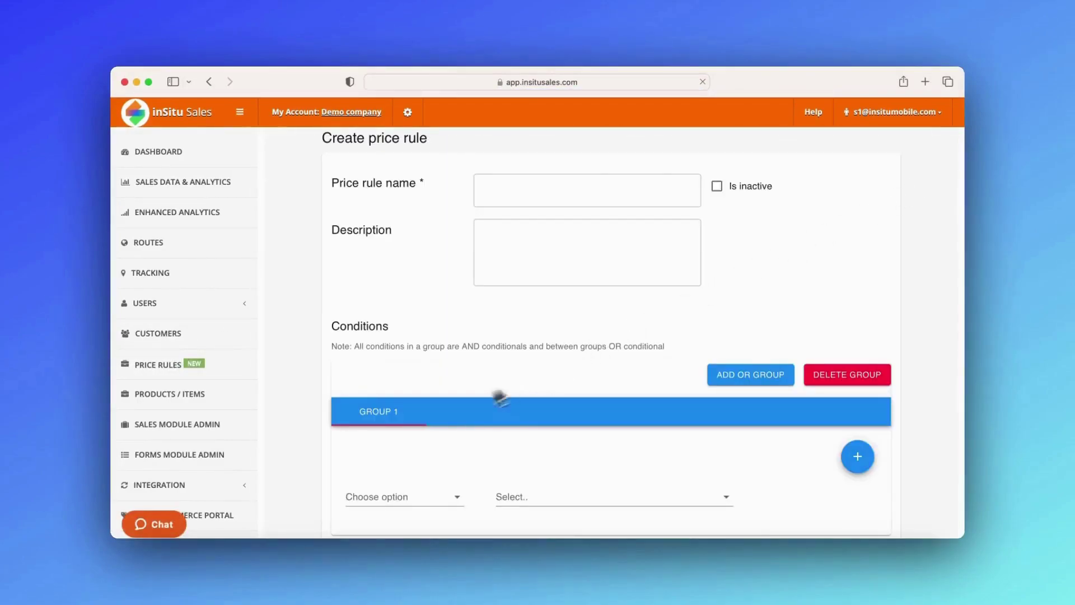
scroll(432, 425, "down", 5)
left_click(409, 376)
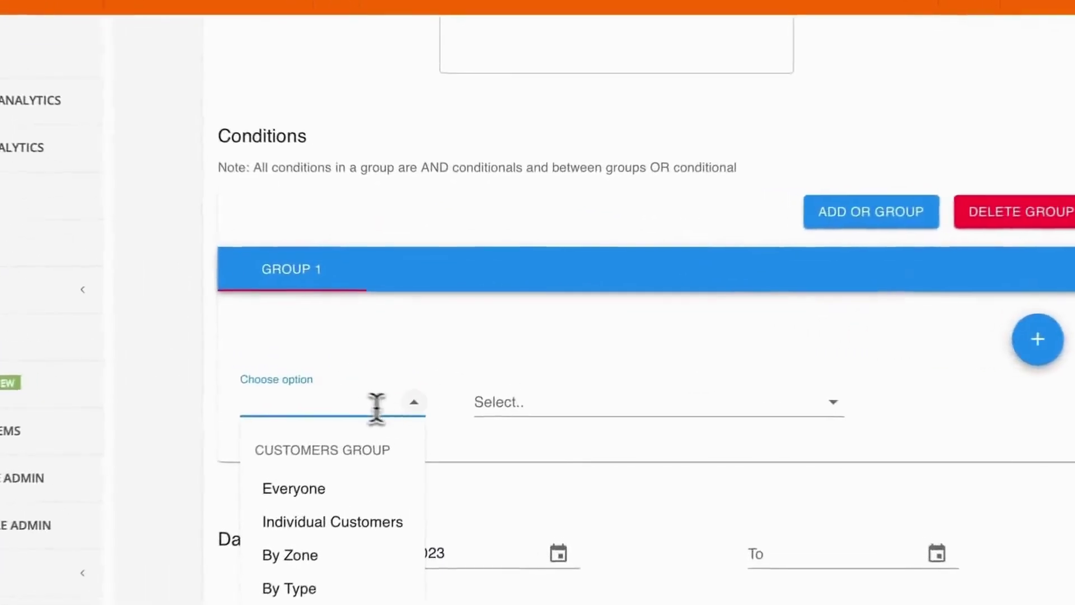
scroll(373, 407, "down", 7)
scroll(731, 213, "down", 5)
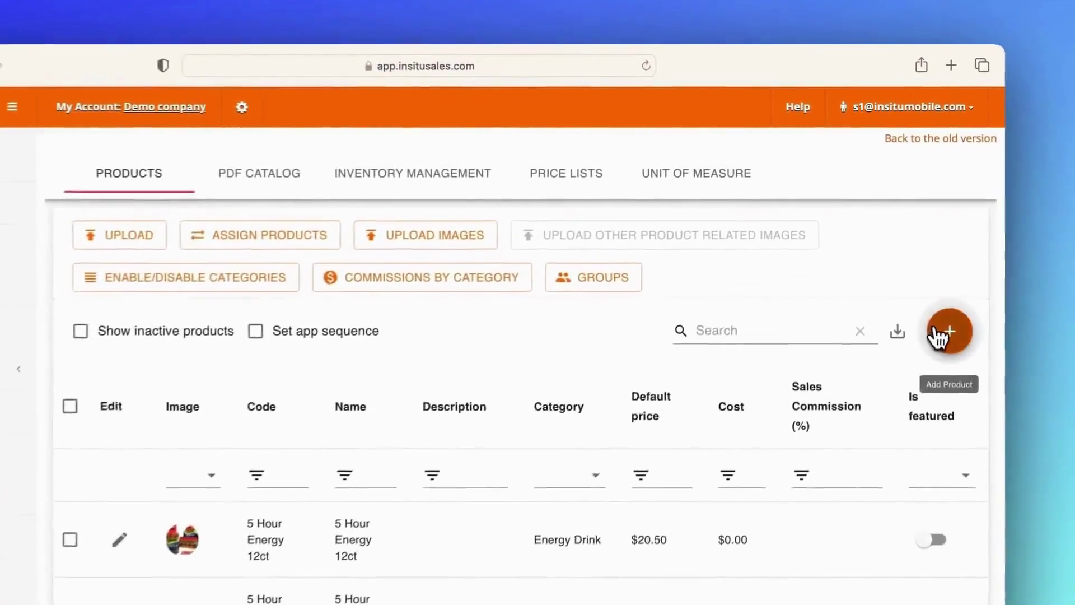
Step: Open a blank new product form to view its general information fields, then return to the products list
left_click(924, 276)
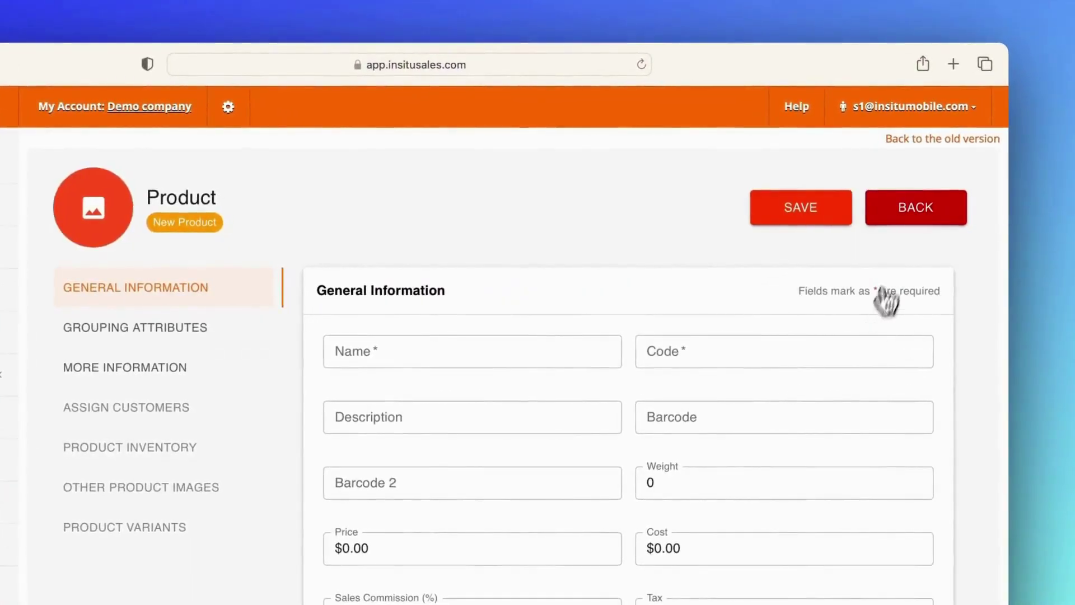
left_click(916, 215)
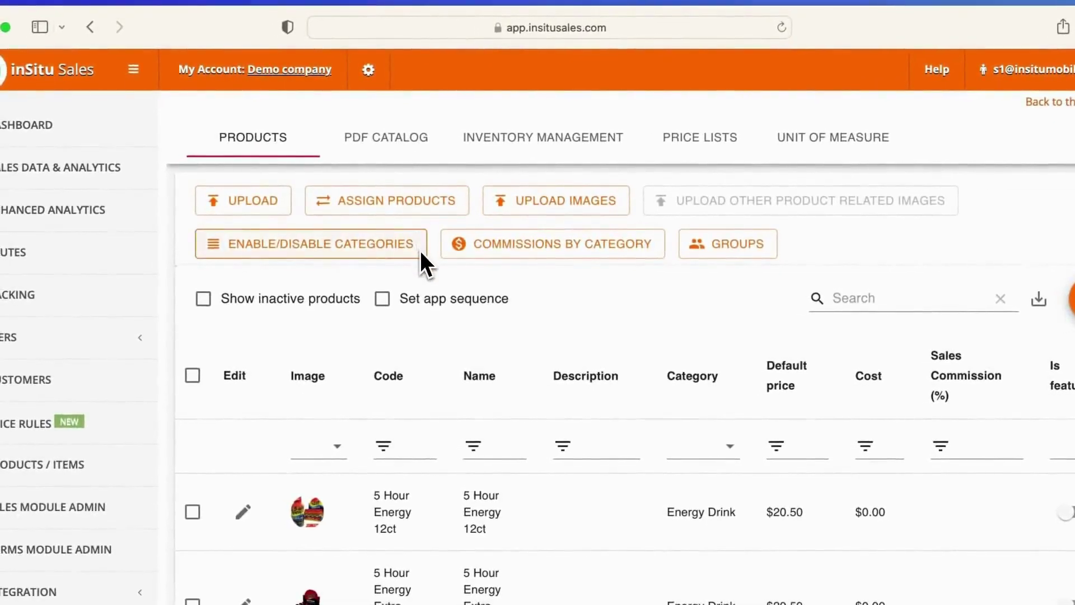
Step: View the PDF product catalog settings and check the choices available in the category filter
left_click(404, 147)
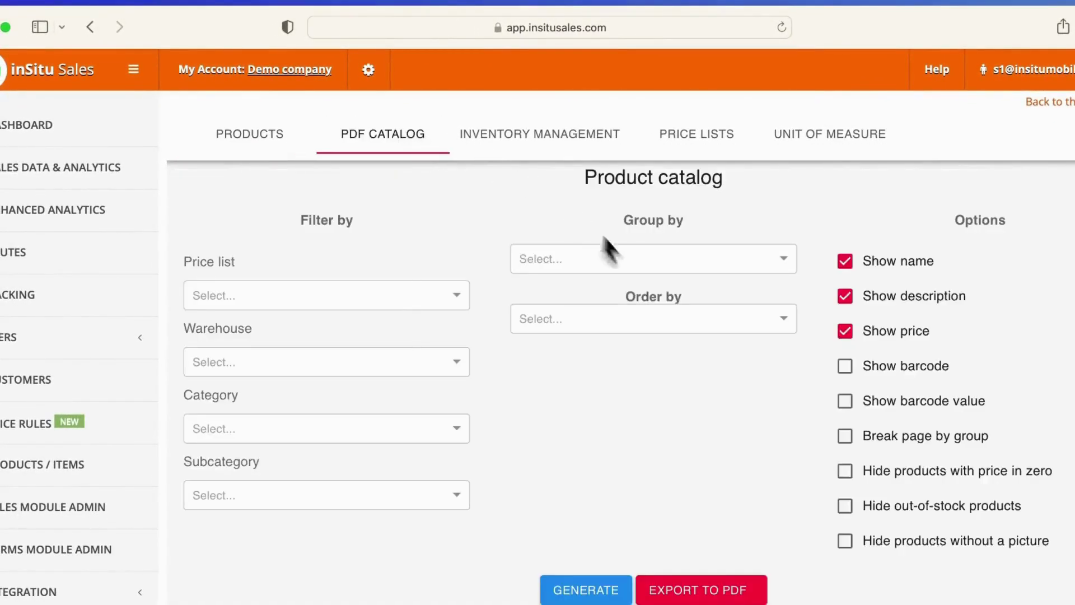
left_click(429, 426)
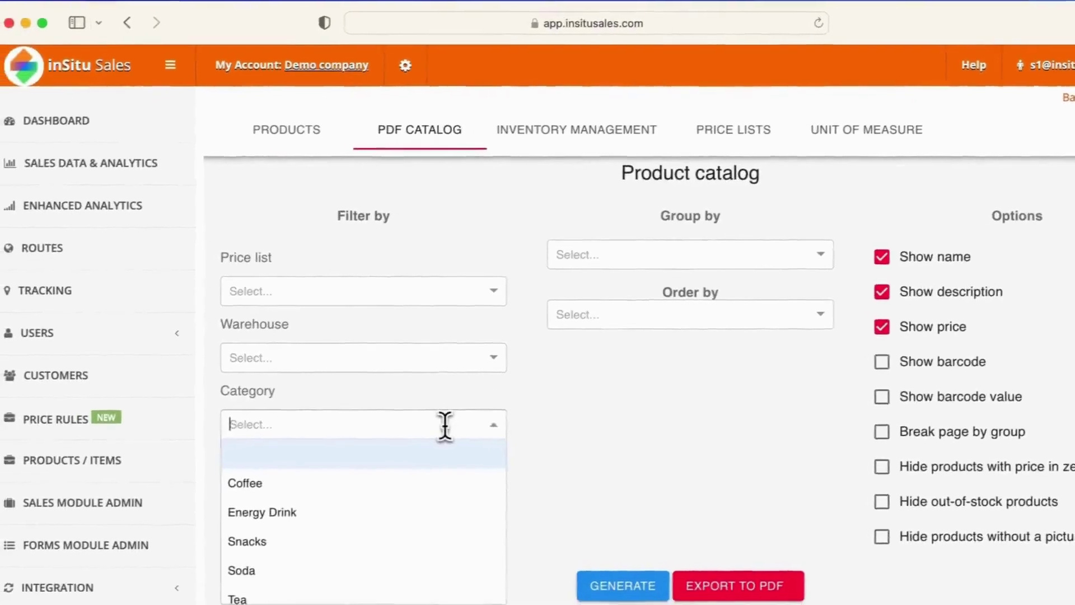
left_click(519, 428)
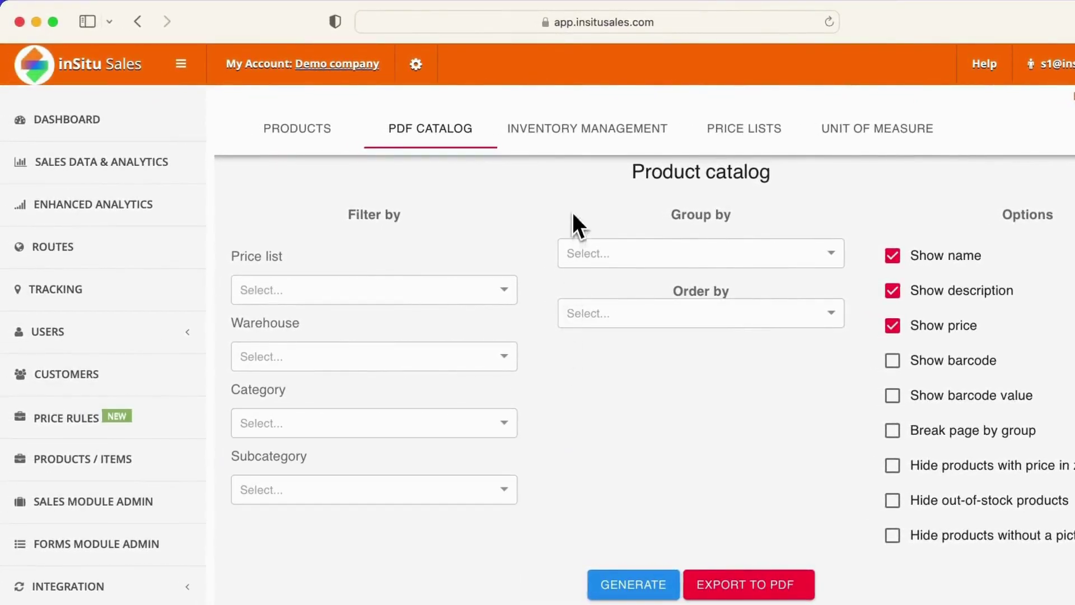
Step: View the stock of the Default warehouse in inventory management and return to the warehouse list
left_click(591, 144)
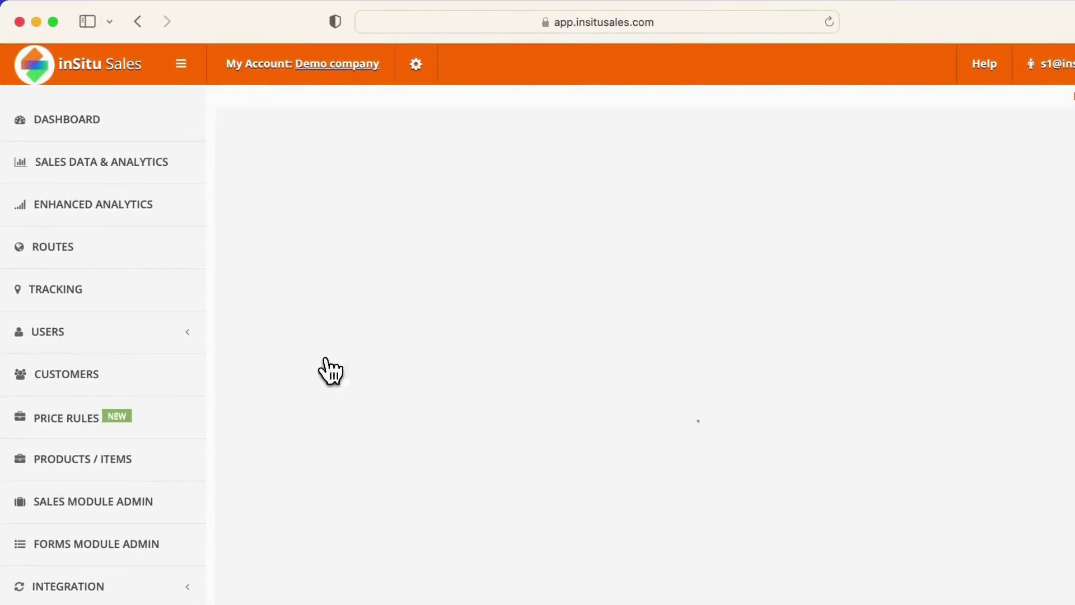
left_click(339, 262)
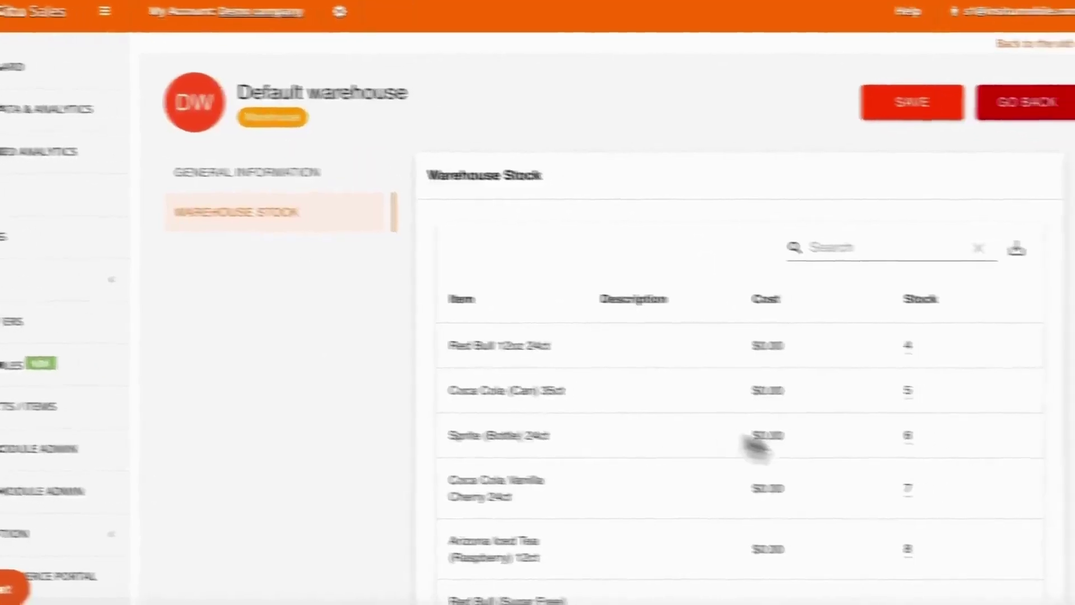
left_click(1030, 109)
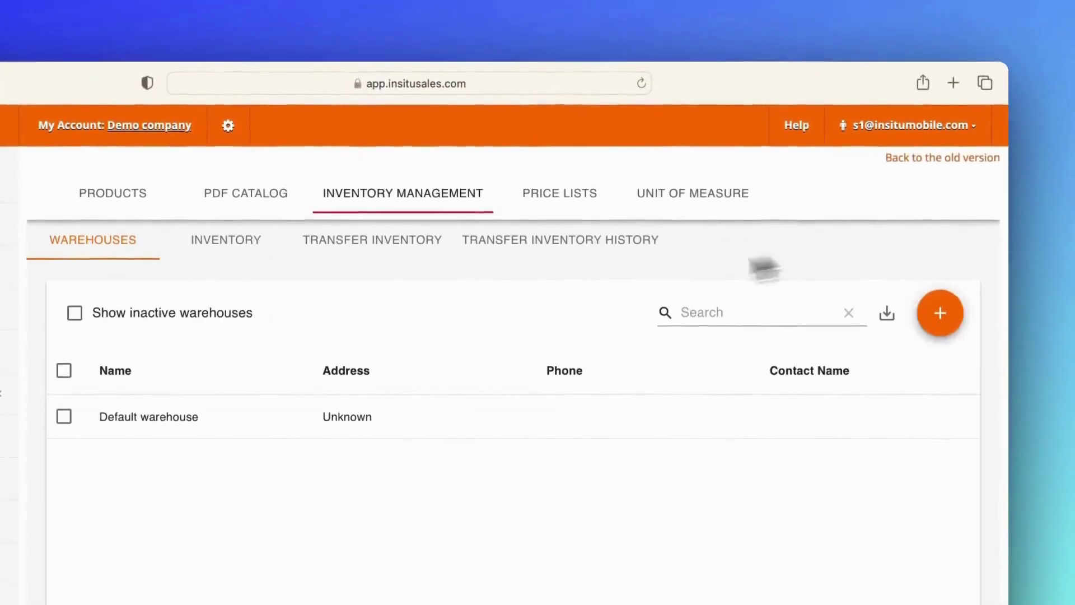
Step: View the price lists and the product unit sets, opening and closing the form for a new unit set
left_click(551, 213)
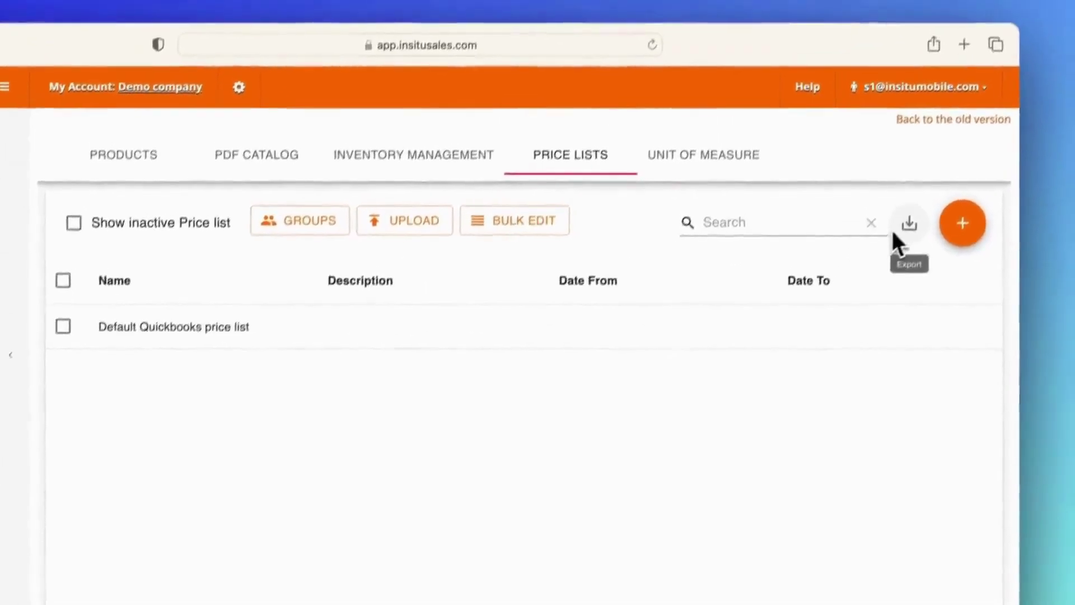
left_click(723, 168)
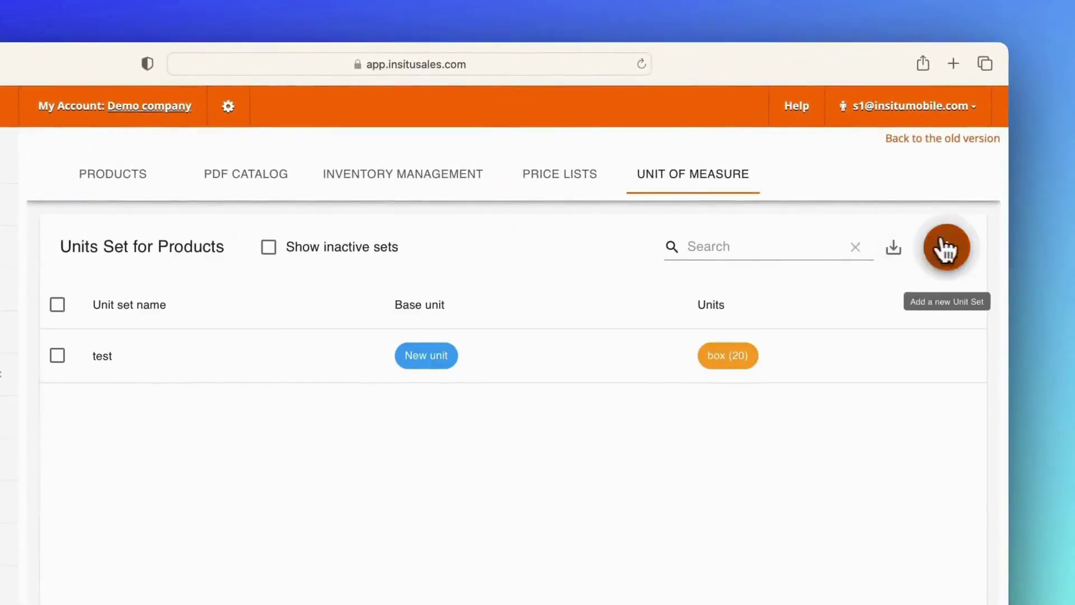
left_click(945, 248)
left_click(783, 313)
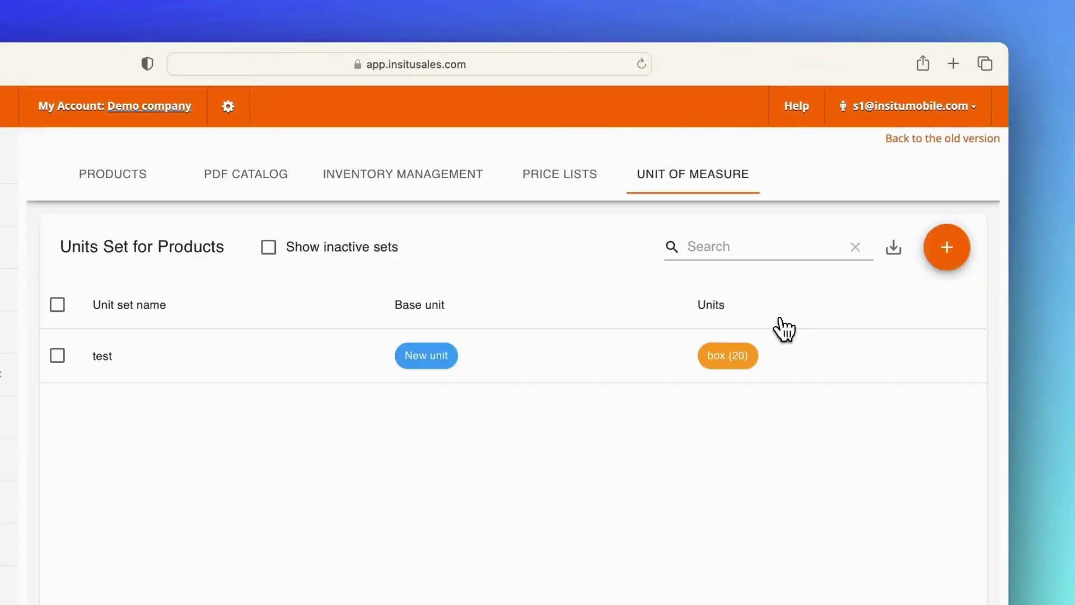
Step: Show the orders of the sales module for the Quater to Date (QTD) period
left_click(139, 443)
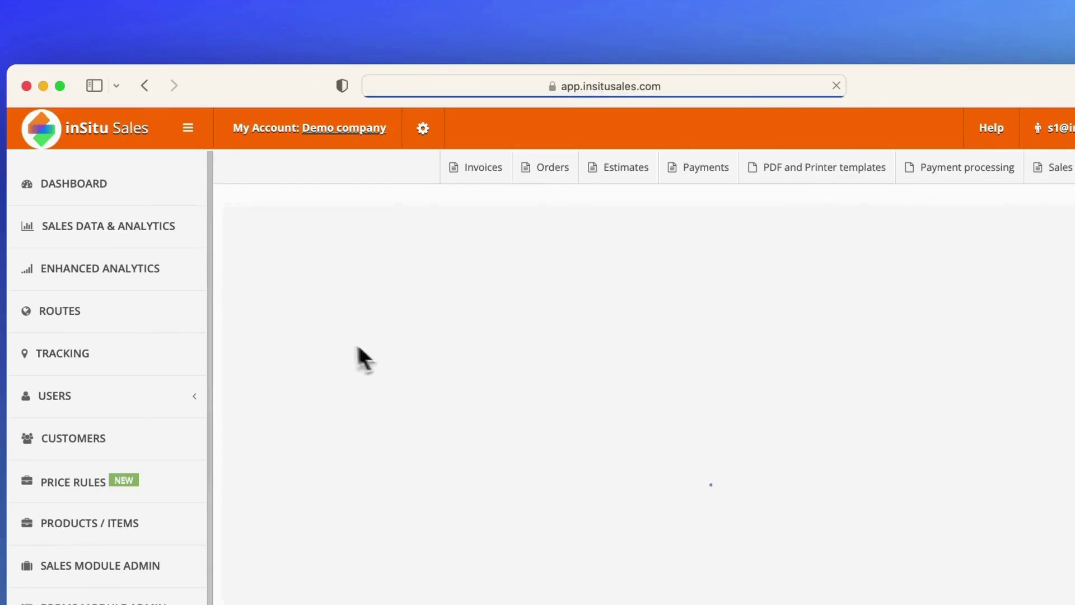
left_click(299, 315)
left_click(302, 488)
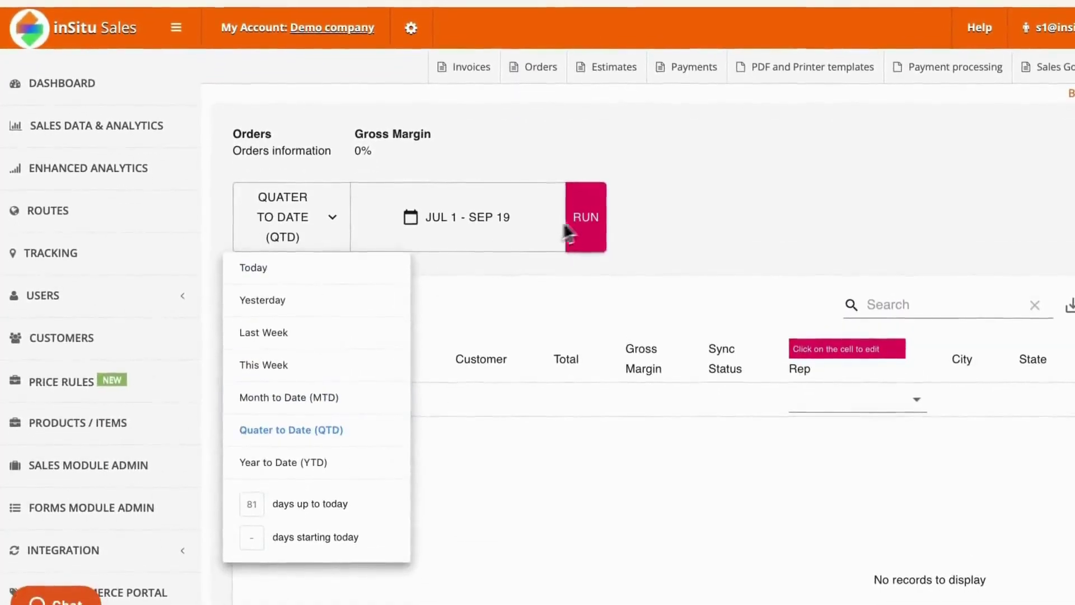
left_click(597, 320)
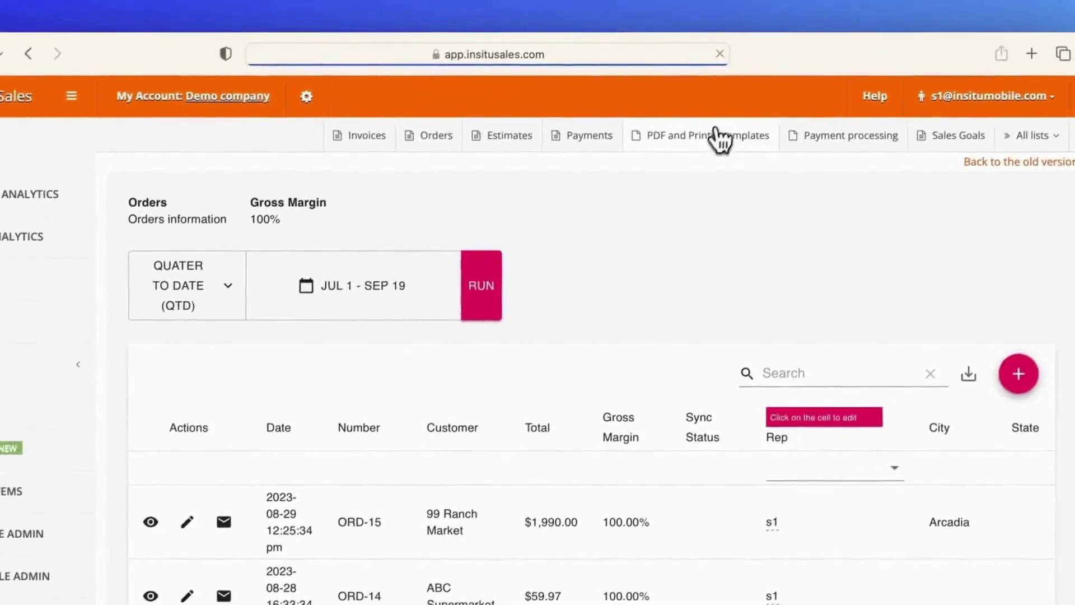
Step: Review the orders' email PDF template and open its 2 to 4 inches print version
left_click(823, 67)
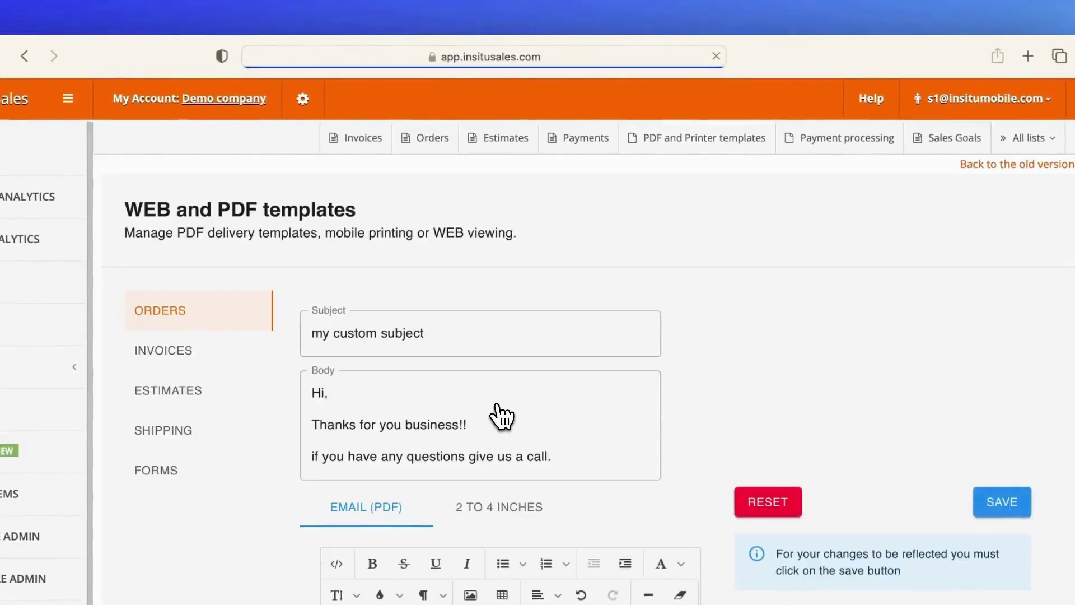
scroll(502, 413, "down", 5)
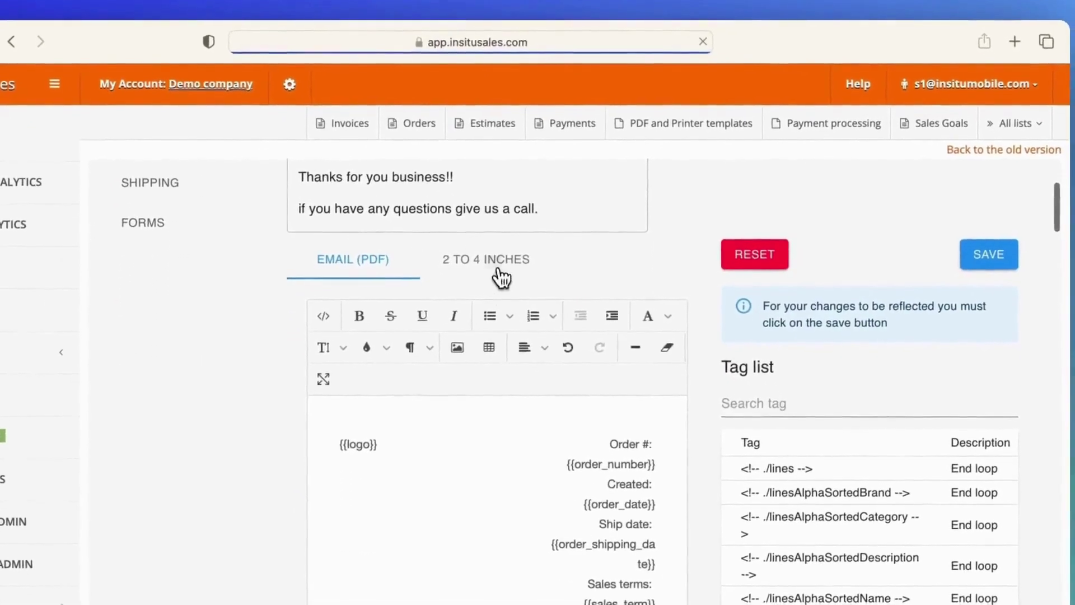
left_click(509, 290)
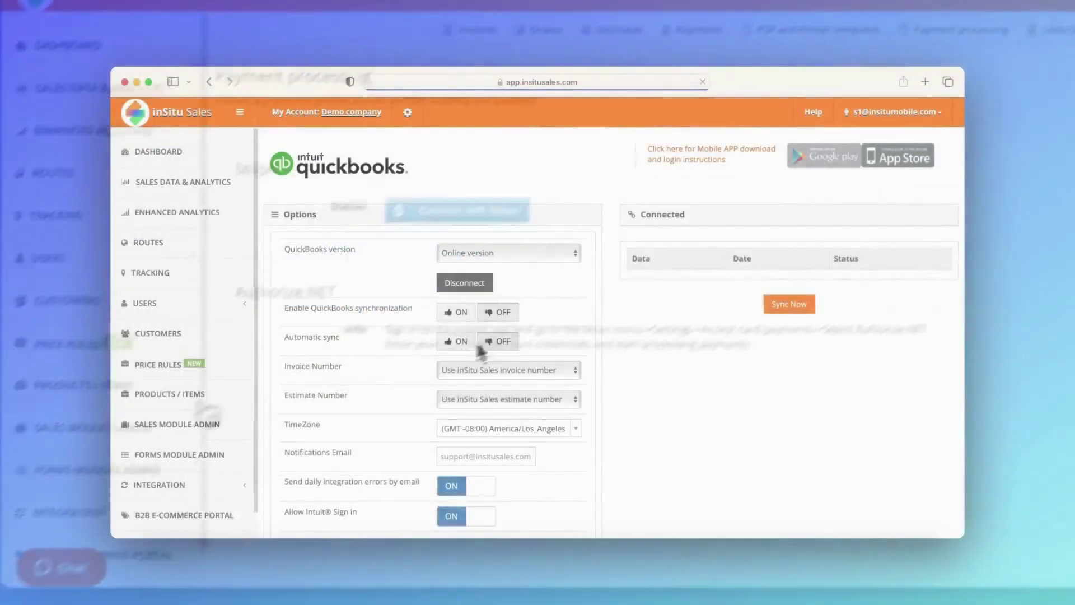
Step: Review the QuickBooks integration options and data sync settings, and start a sync
scroll(597, 327, "down", 5)
scroll(596, 327, "down", 2)
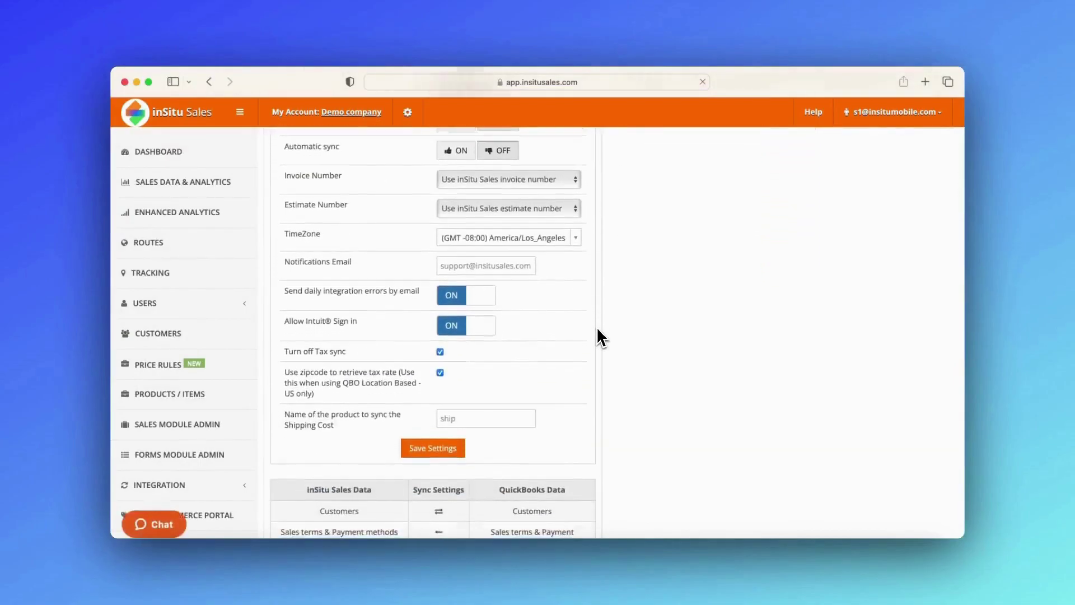
scroll(597, 327, "up", 4)
left_click(781, 245)
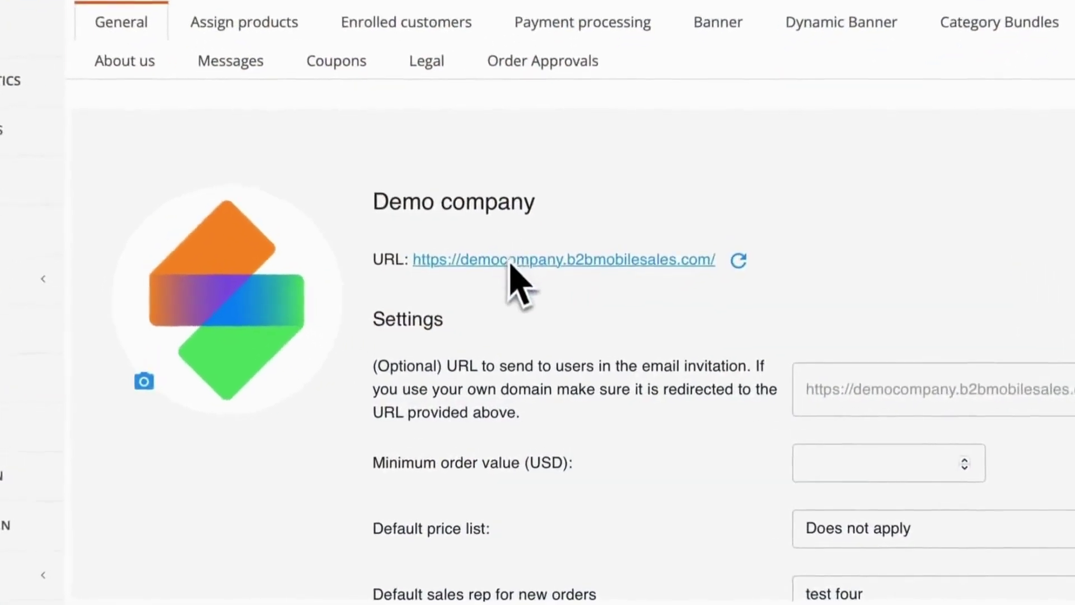
Step: Review the B2B portal's general settings, from minimum order value and shipping methods to filters, social links and white label app links
scroll(319, 336, "down", 8)
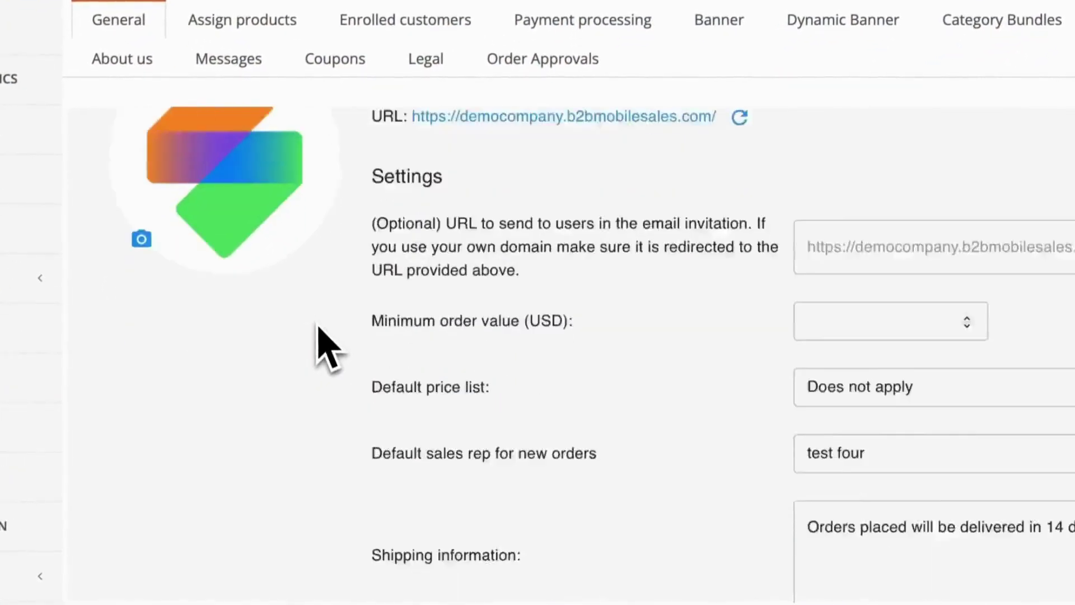
scroll(525, 408, "down", 12)
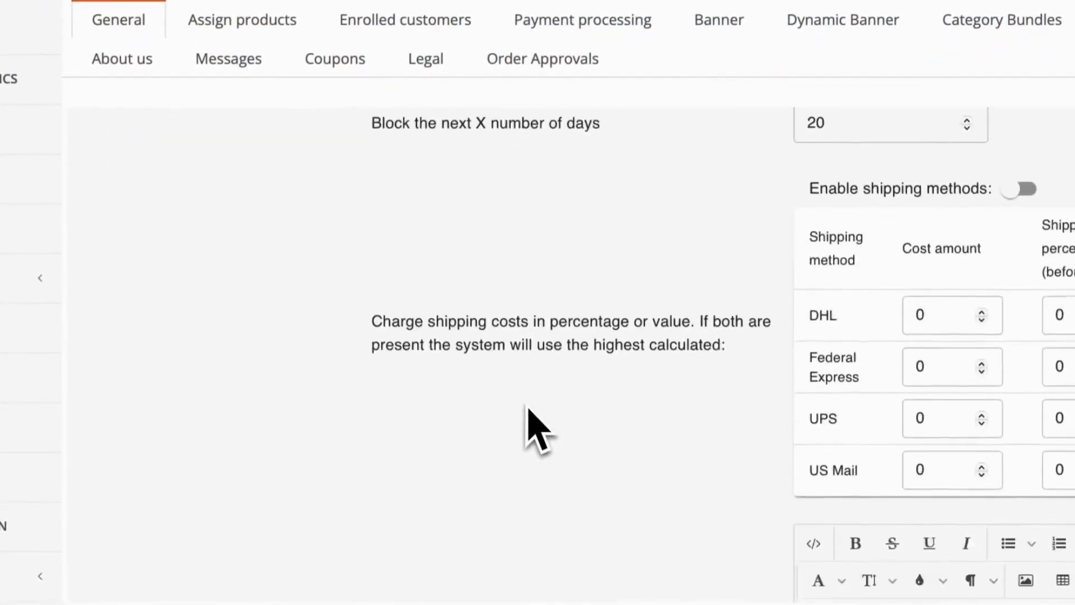
scroll(528, 409, "down", 15)
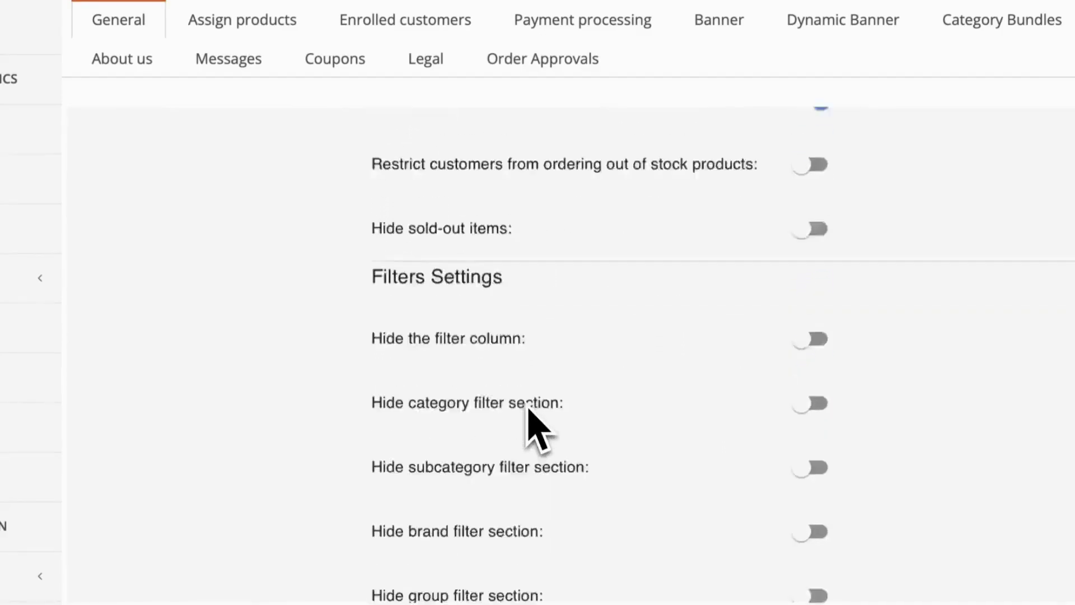
scroll(529, 412, "down", 12)
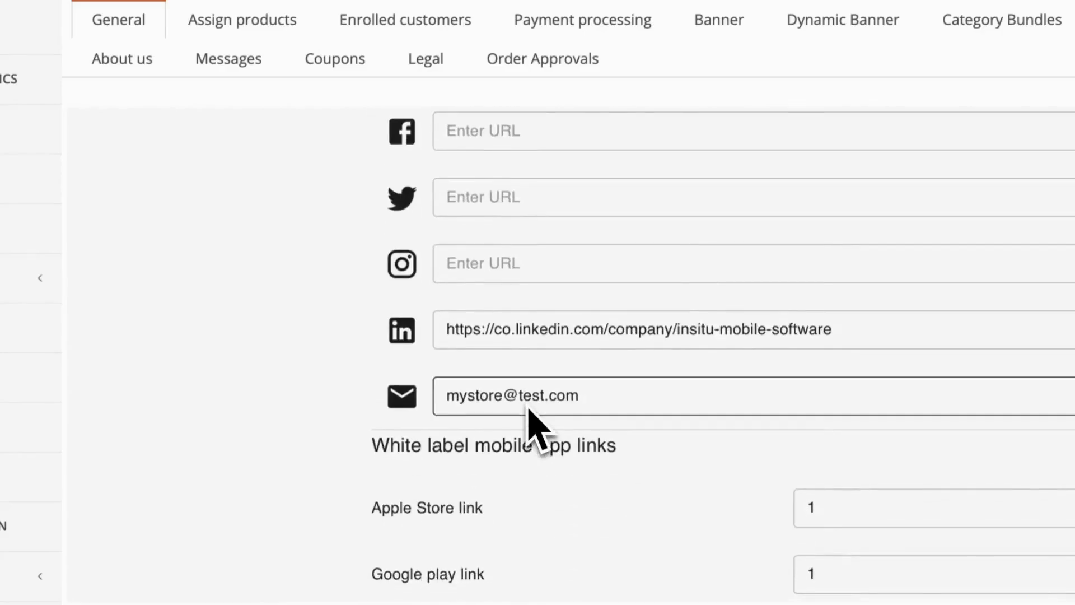
scroll(529, 426, "down", 1)
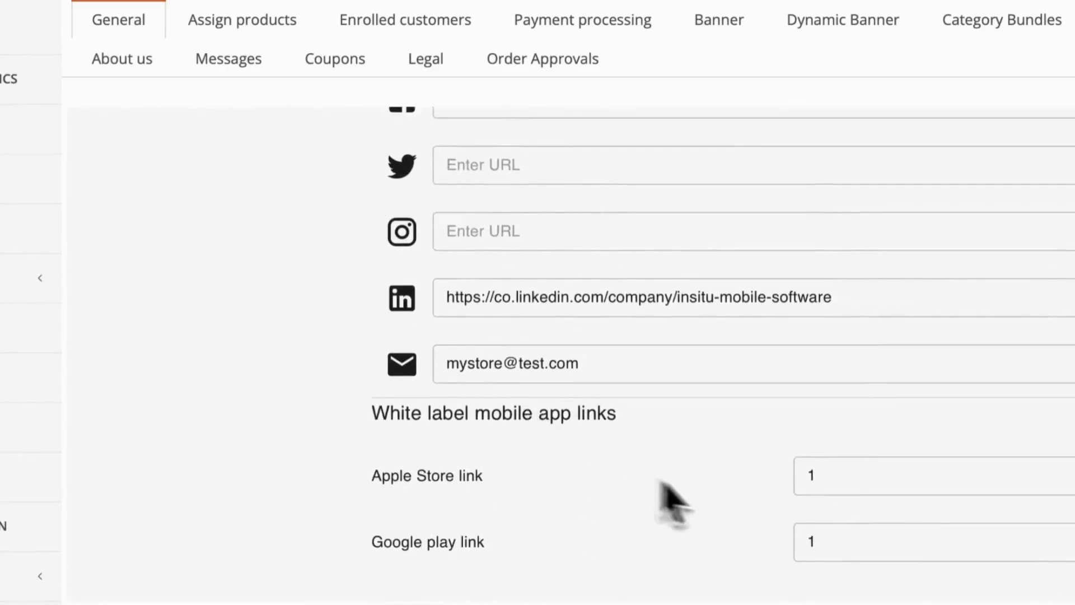
Step: Assign 5 Hour Energy Extra Strength (Berry) 12ct and Arizona Green Tea (Bottle) 24ct to the B2B portal and save
left_click(266, 28)
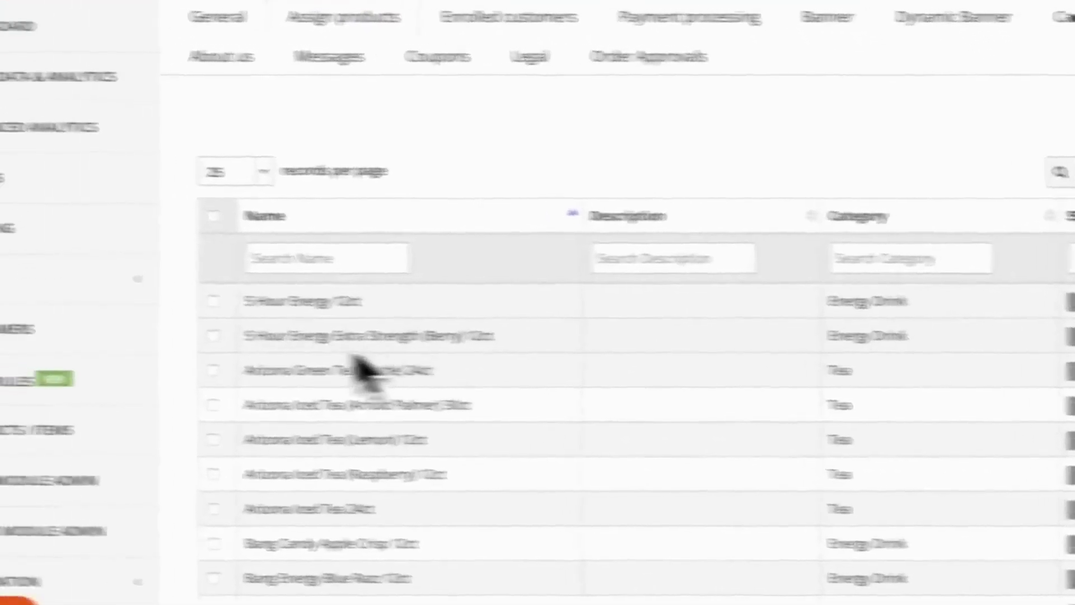
left_click(204, 334)
left_click(204, 369)
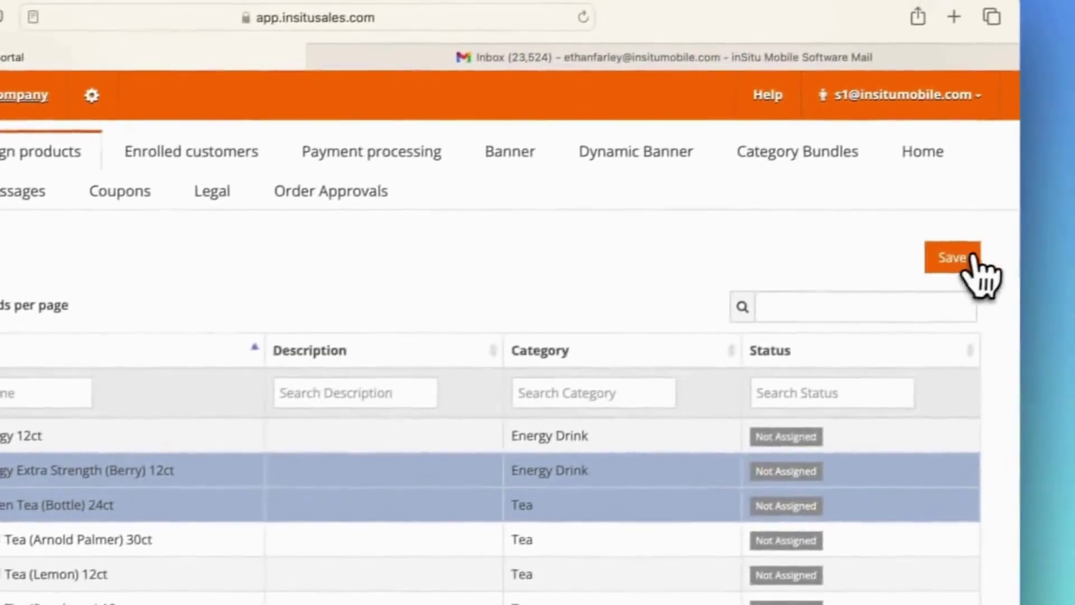
left_click(1070, 218)
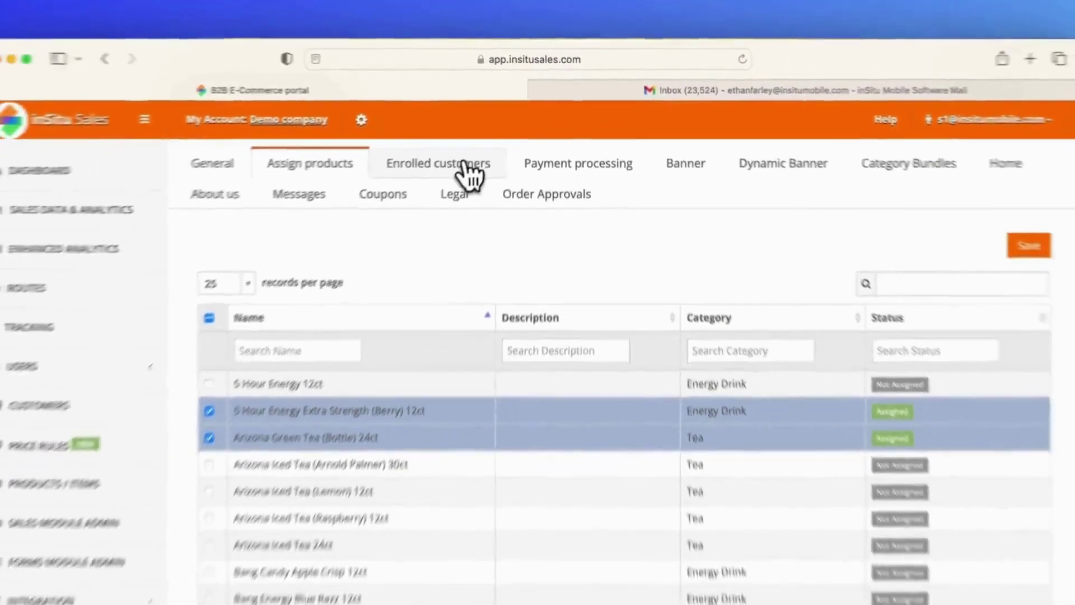
Step: View the enrolled customers, opening and closing the form for a new user, and show the payment processing settings
left_click(445, 189)
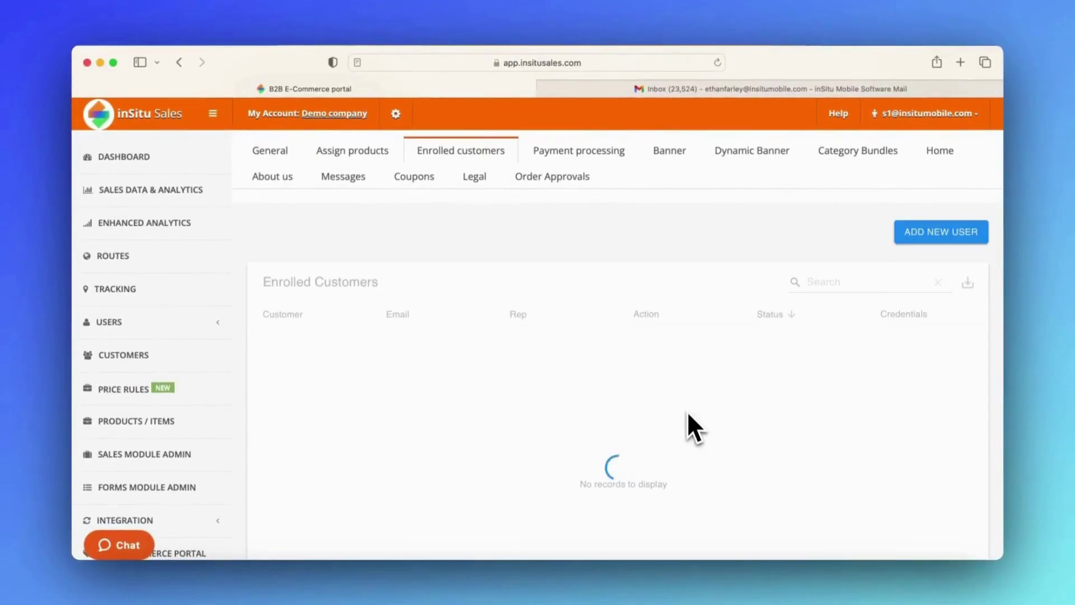
left_click(939, 235)
left_click(629, 257)
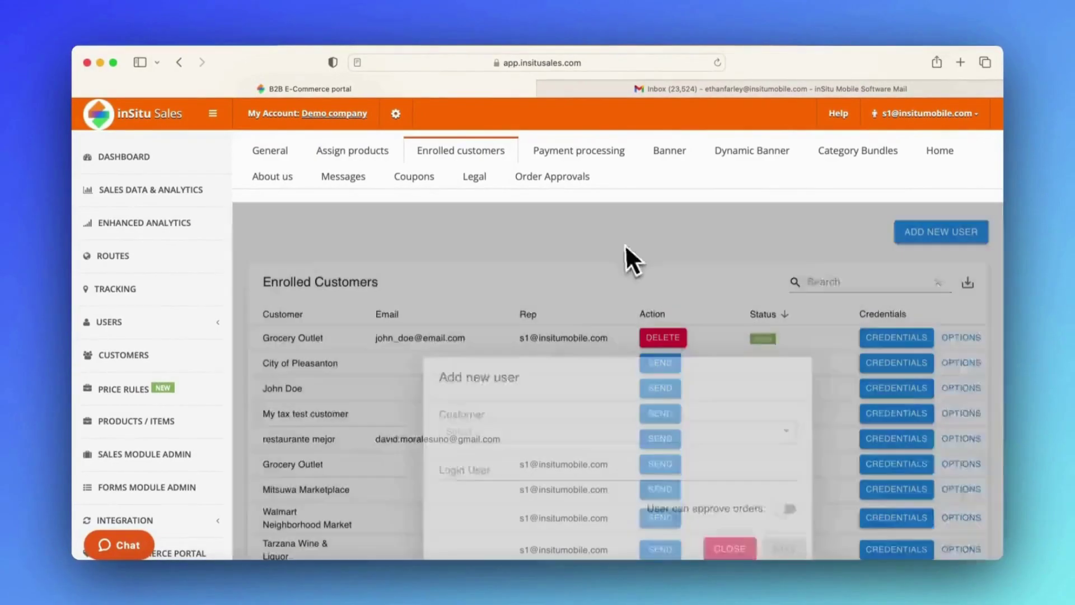
left_click(588, 159)
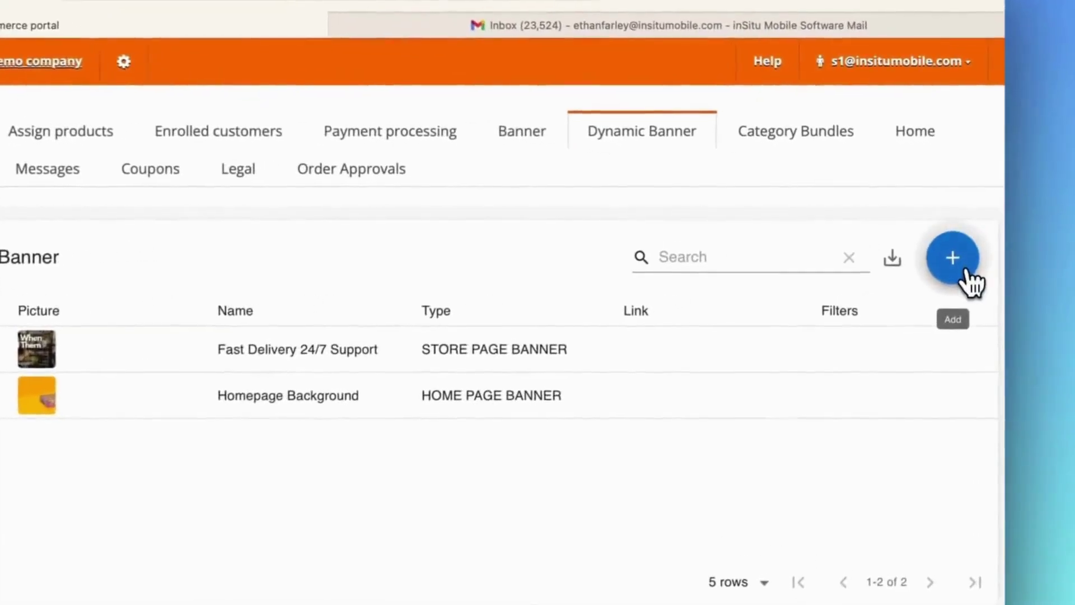
Step: Open a new dynamic banner form and view its banner location choices and city filter options
left_click(968, 243)
left_click(347, 359)
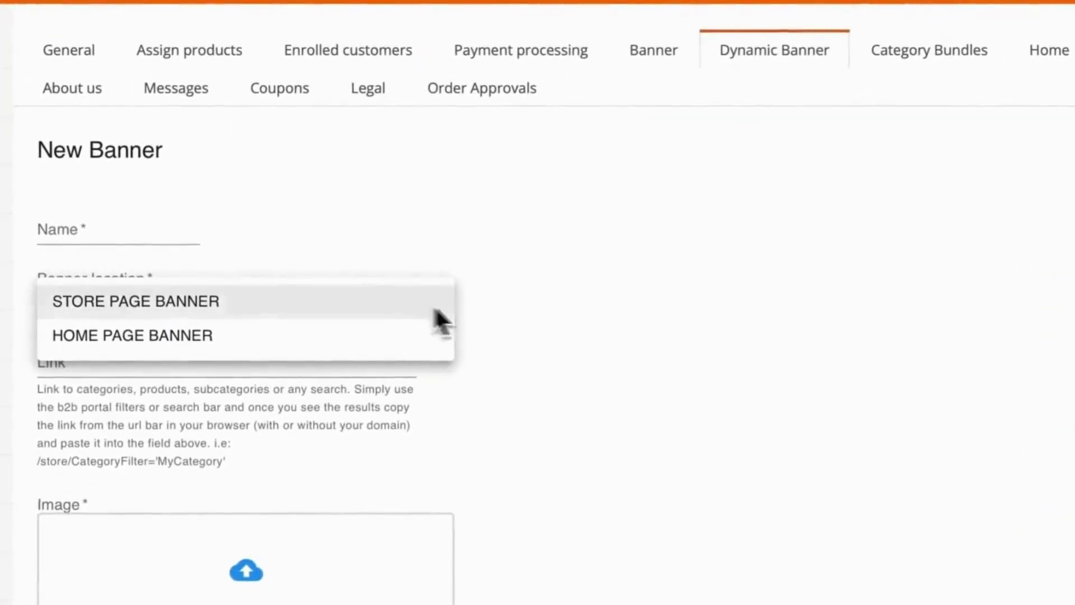
scroll(498, 403, "down", 5)
left_click(391, 465)
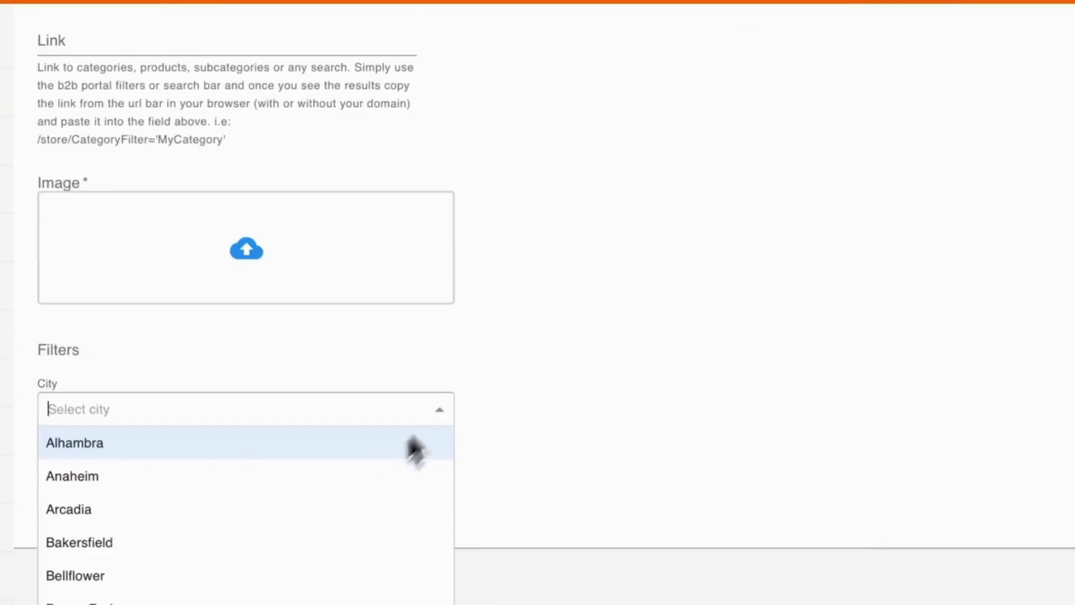
left_click(560, 313)
scroll(560, 314, "up", 4)
Step: View the category bundles with their available categories, and review the portal's Home page settings and sale area section
left_click(929, 149)
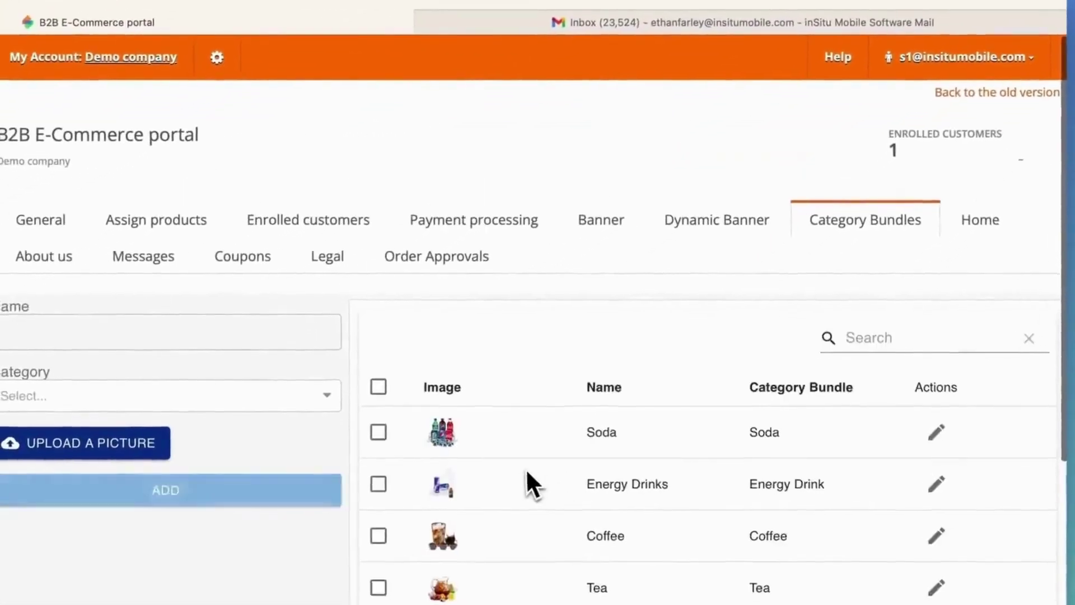
left_click(314, 396)
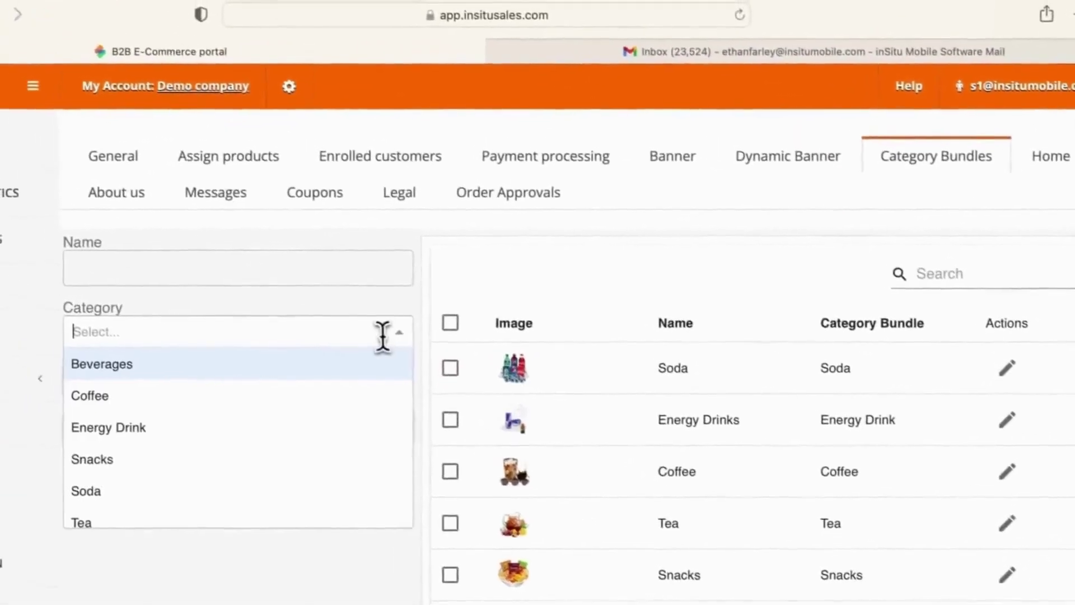
left_click(1056, 164)
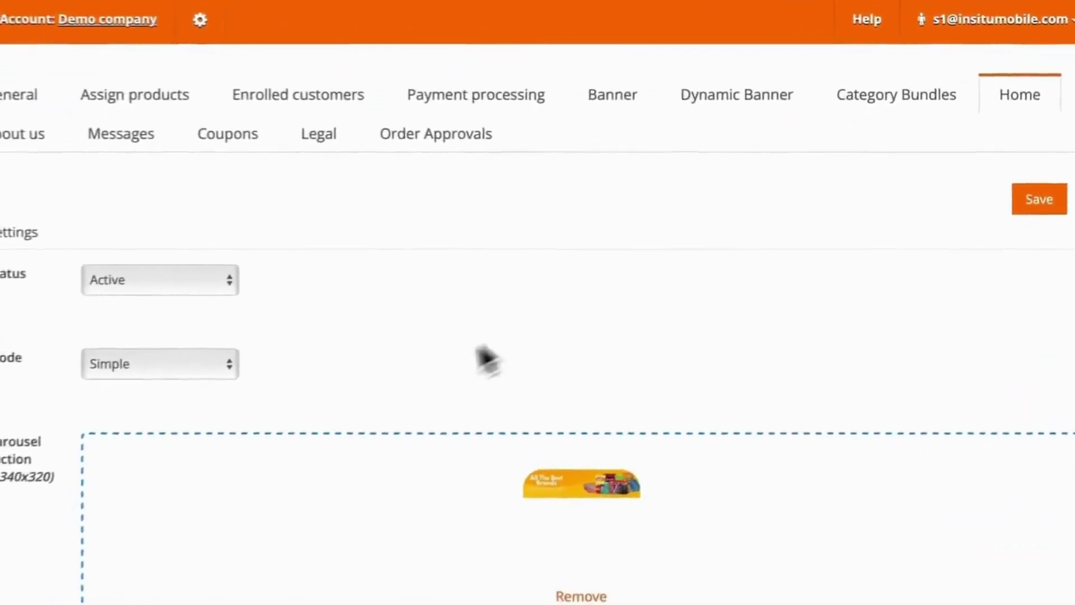
scroll(454, 350, "down", 10)
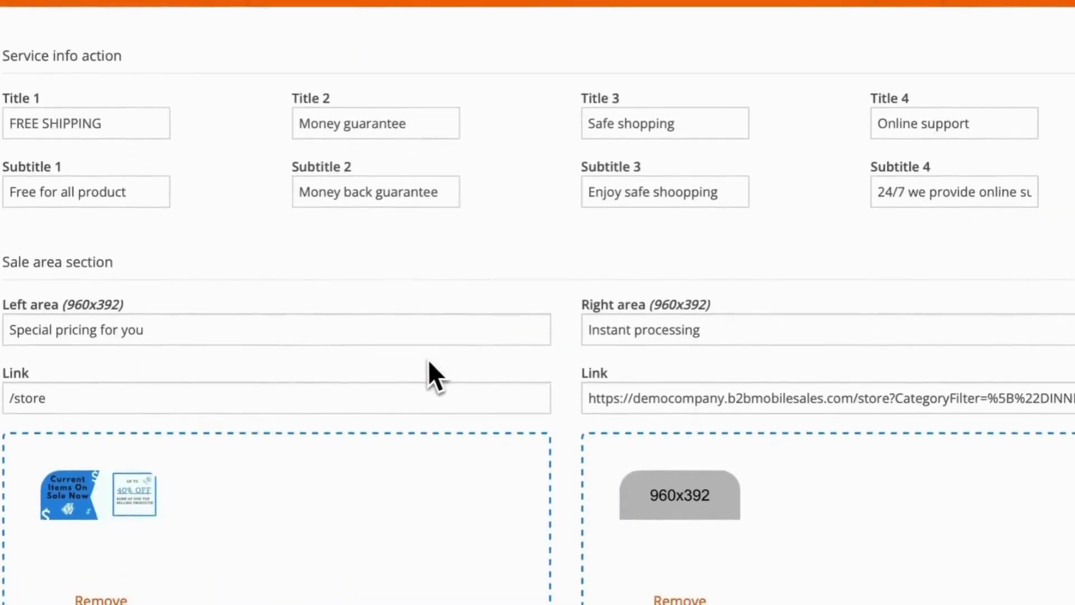
scroll(428, 359, "up", 12)
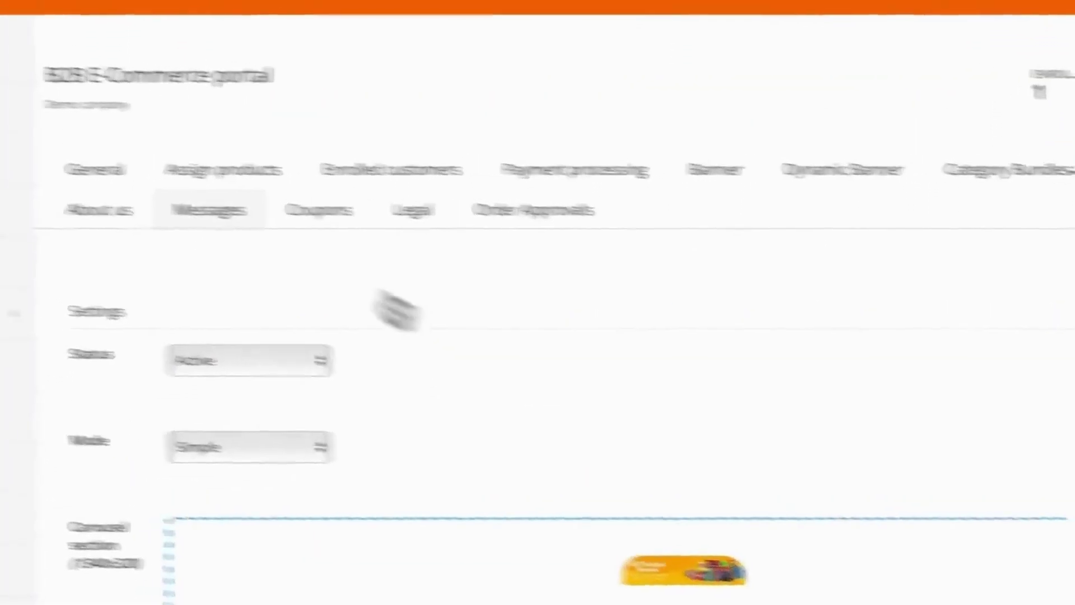
Step: Review the portal's About us text and show the Messages form for notifying customers
left_click(45, 209)
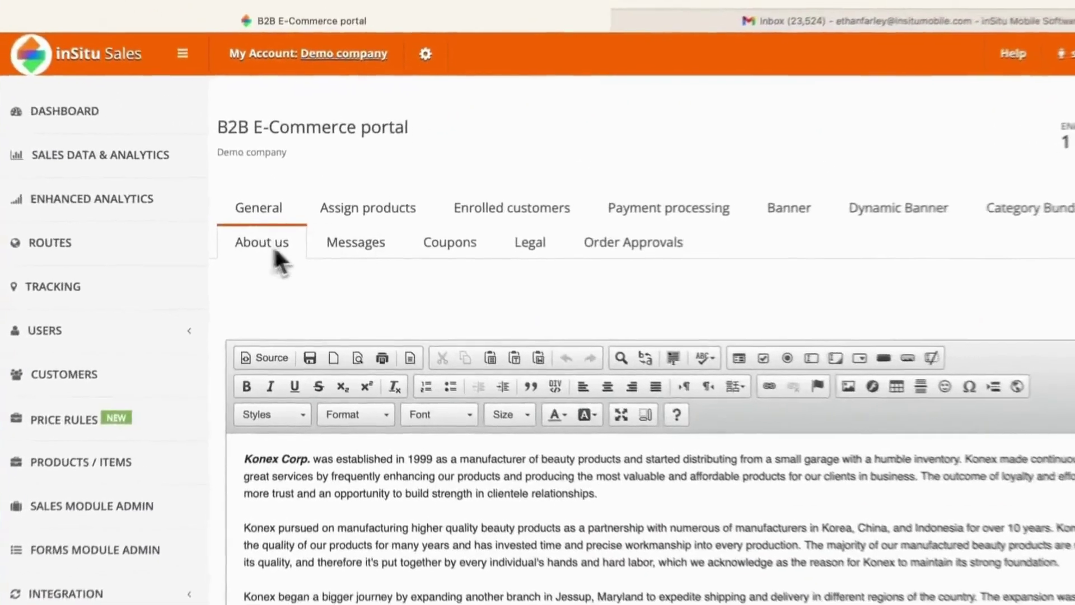
scroll(728, 406, "down", 3)
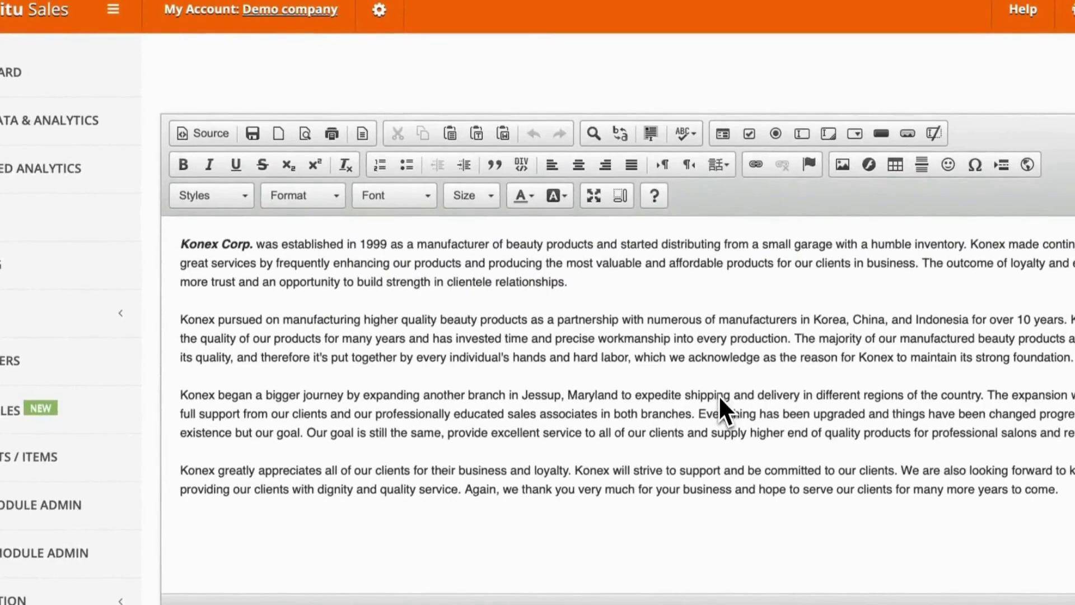
scroll(718, 394, "up", 4)
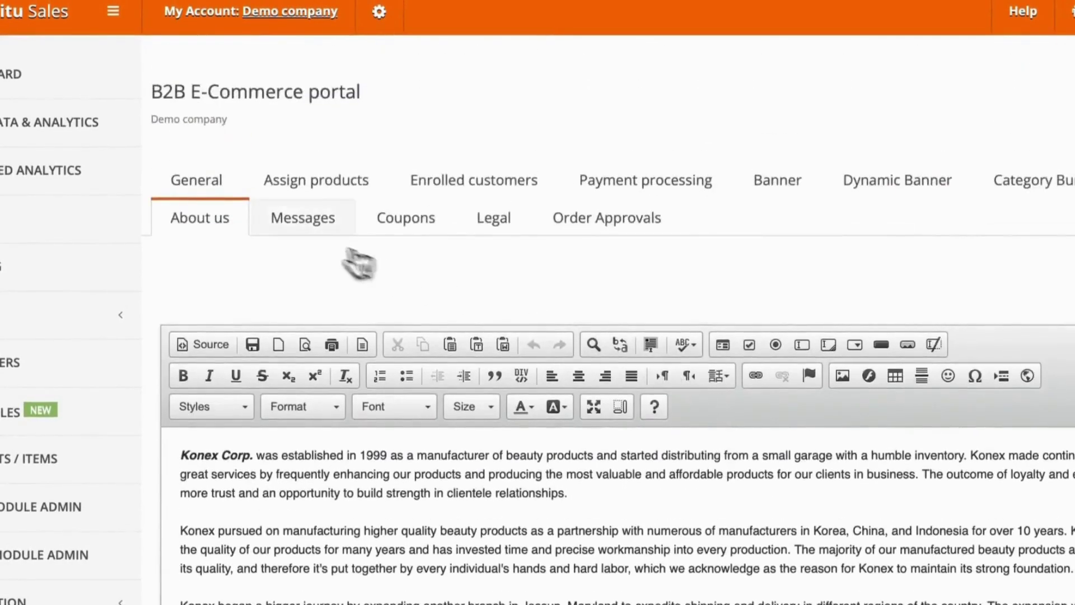
left_click(303, 218)
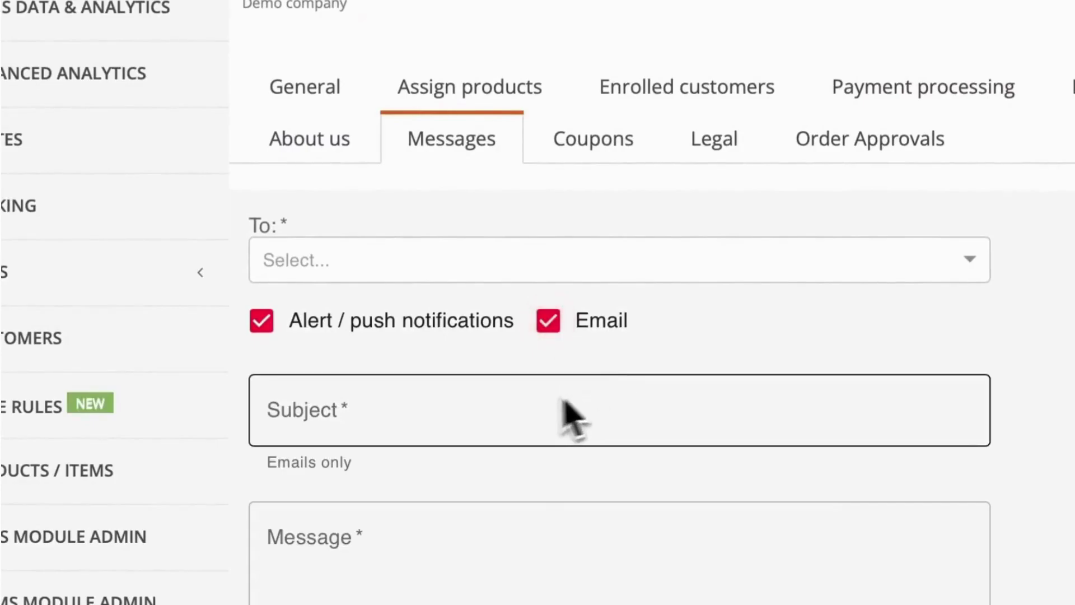
Step: Open a new coupon form and view its discount type options
left_click(593, 150)
left_click(1015, 288)
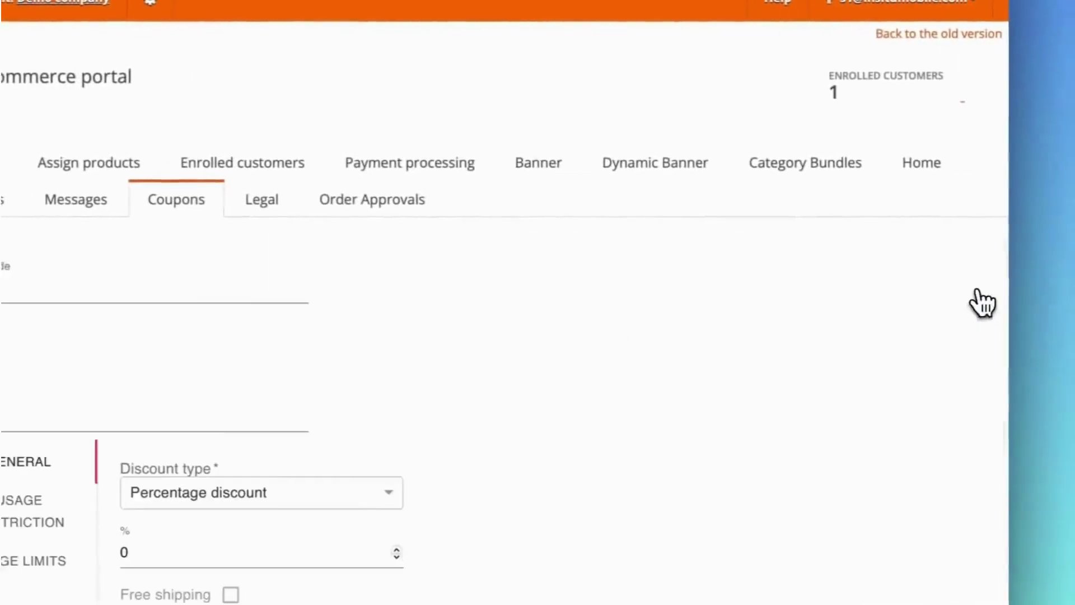
left_click(396, 500)
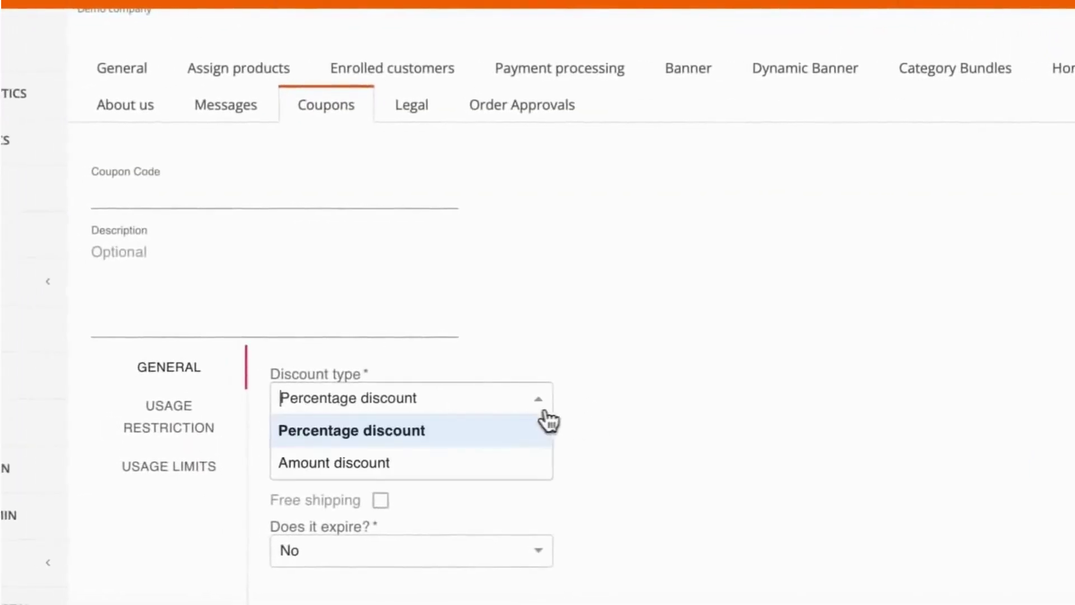
Step: Read through the privacy policy in the portal's legal section
left_click(429, 119)
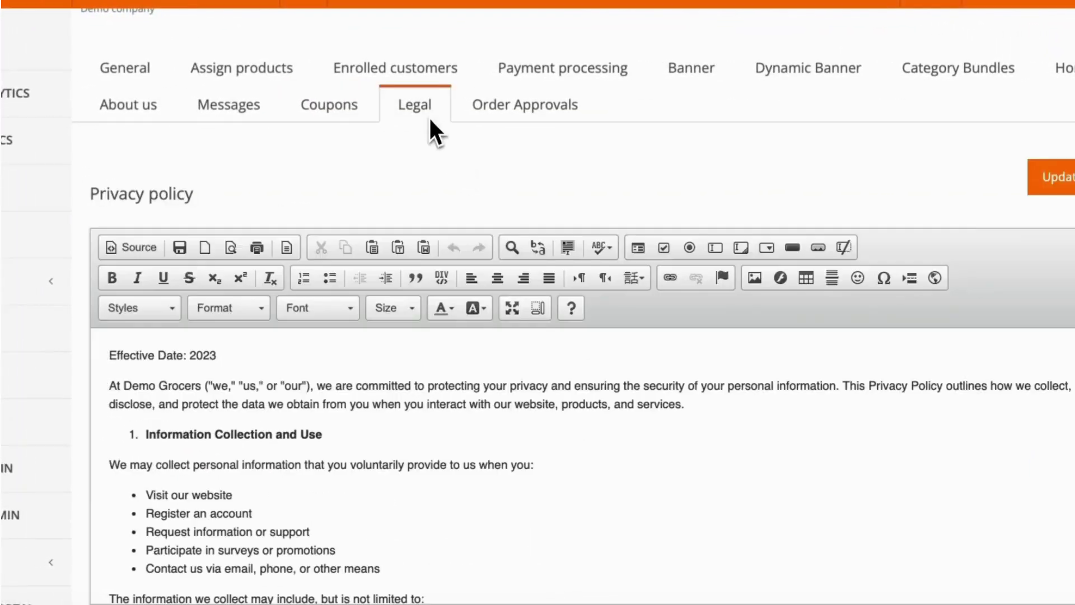
scroll(650, 448, "down", 5)
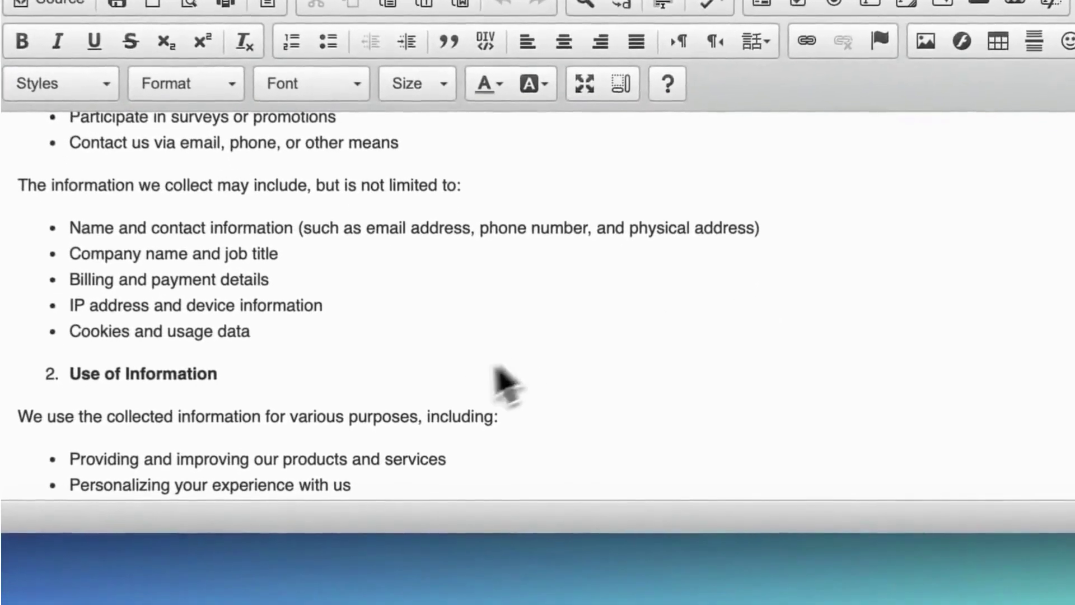
scroll(326, 355, "down", 10)
scroll(326, 355, "down", 8)
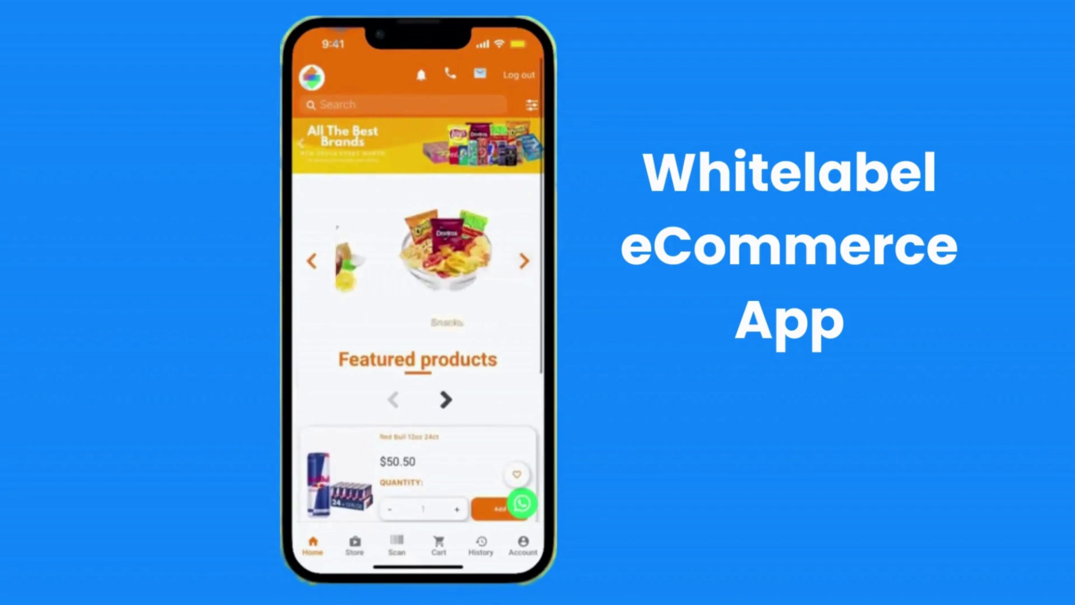
Step: In the white label app, open the Snacks category and add 3 Cheetos Flamin Hot 64ct and 2 Doritos Spicy Nacho 24ct to the cart
left_click(403, 257)
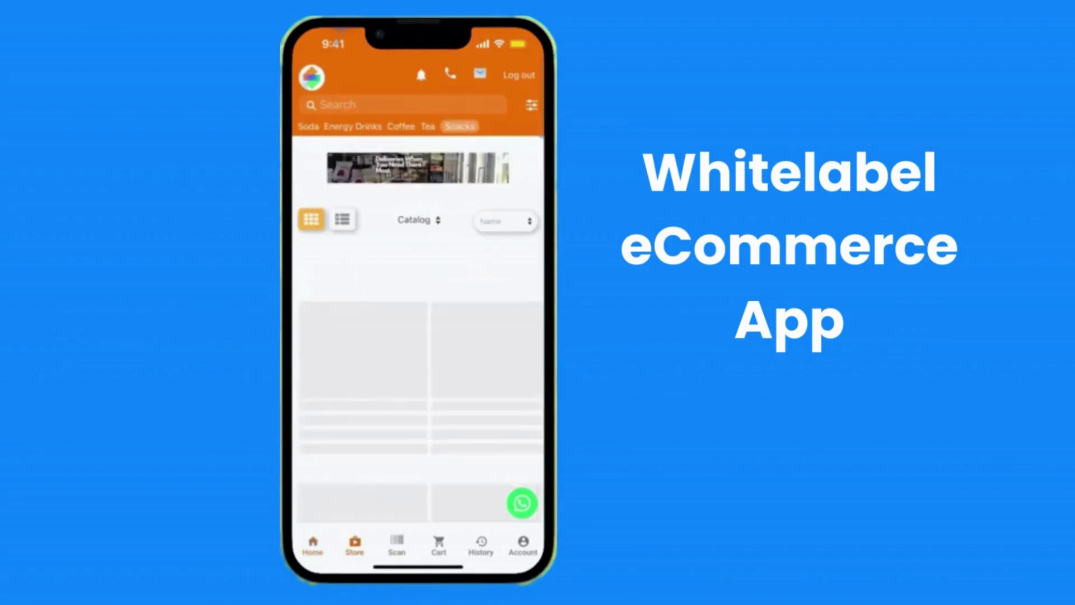
scroll(418, 336, "down", 3)
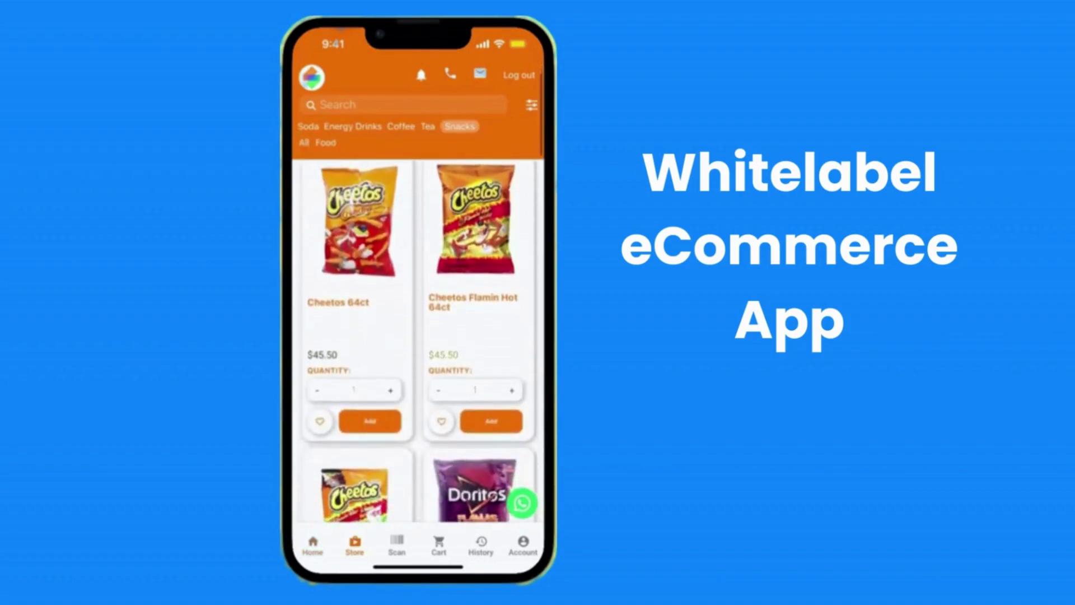
scroll(418, 342, "down", 10)
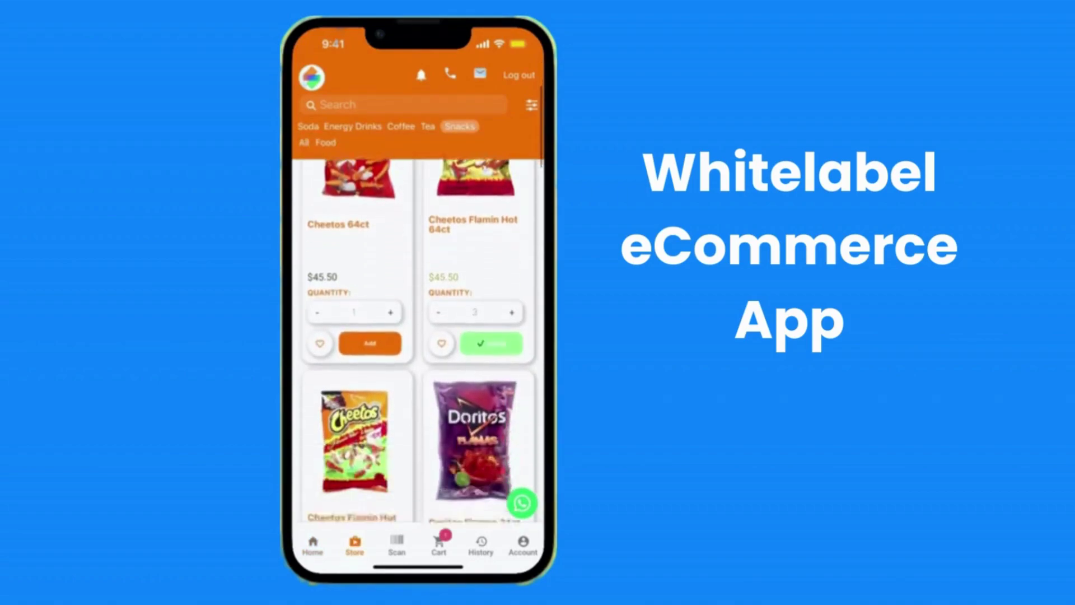
scroll(419, 341, "down", 1)
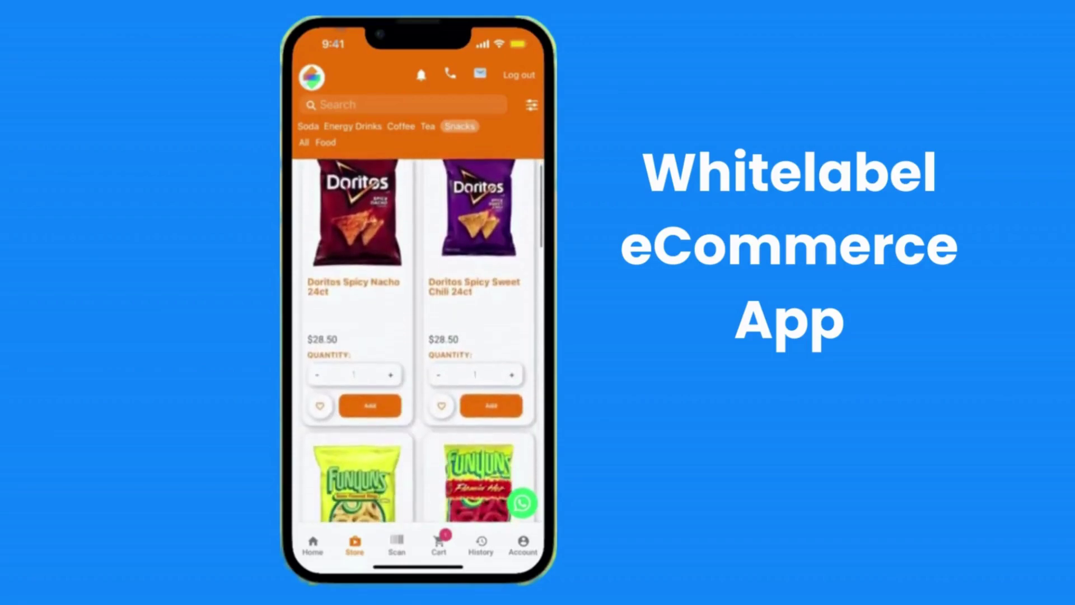
scroll(418, 341, "down", 10)
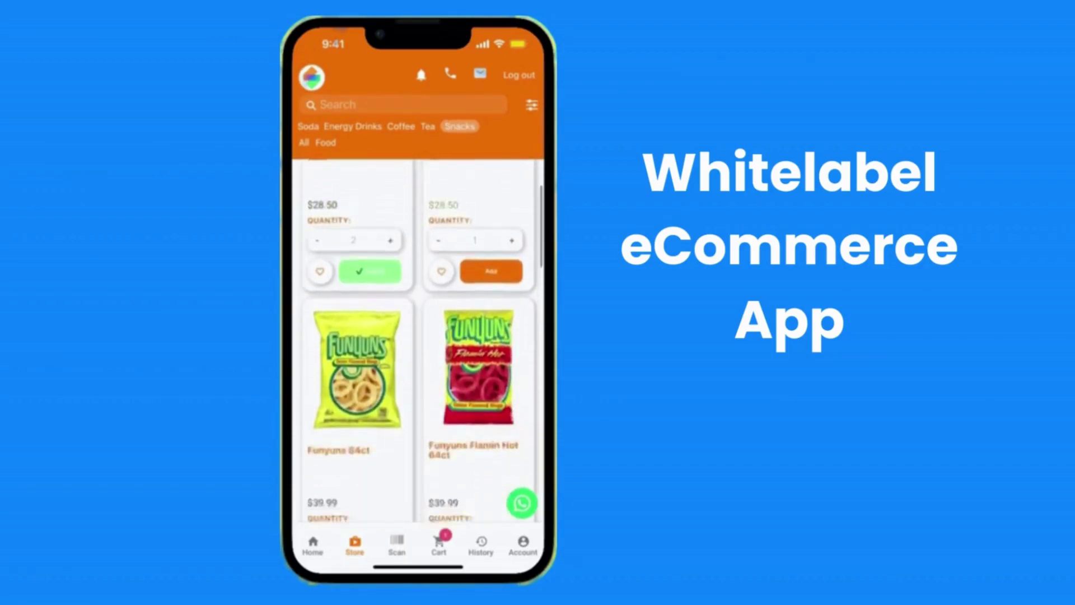
Step: Add 2 Kettle Parmesan Garlic 7.5oz 12ct to the cart, set Lays Original 40ct to quantity 3, and open the Soda category
scroll(418, 342, "down", 8)
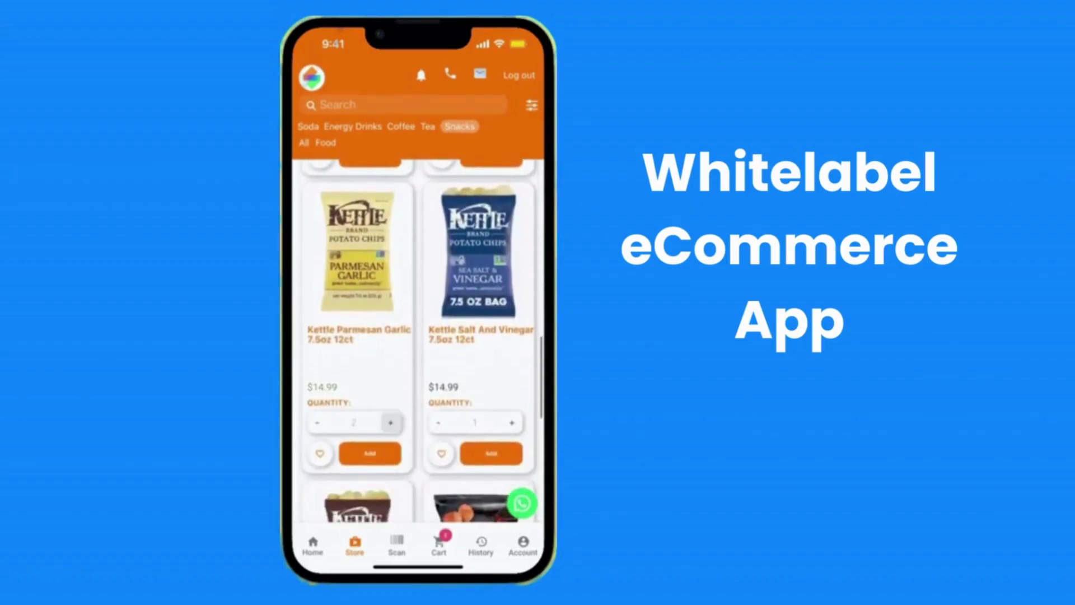
scroll(418, 341, "down", 10)
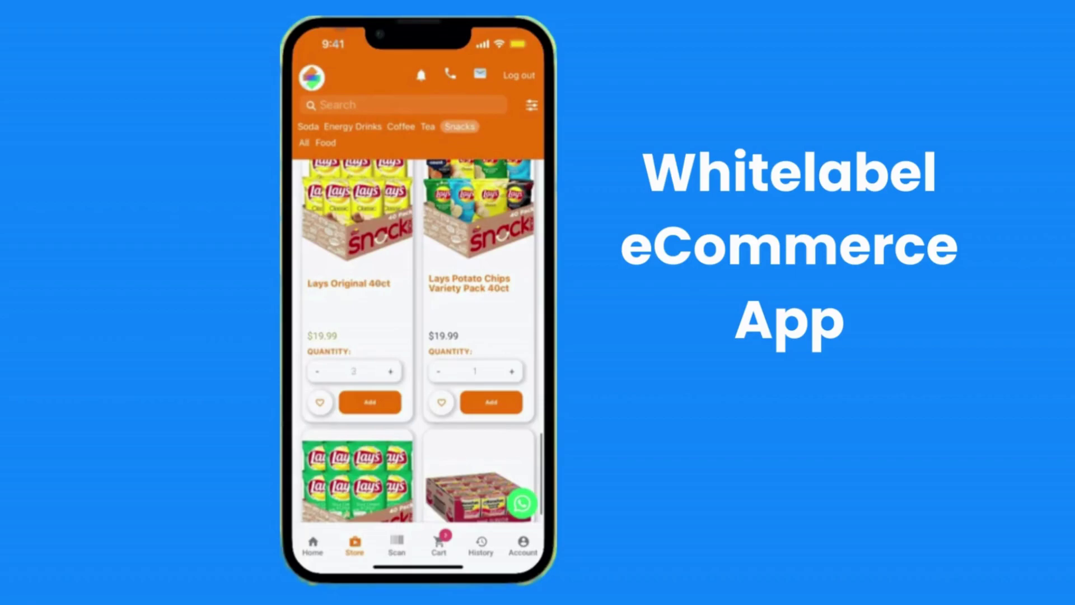
left_click(308, 127)
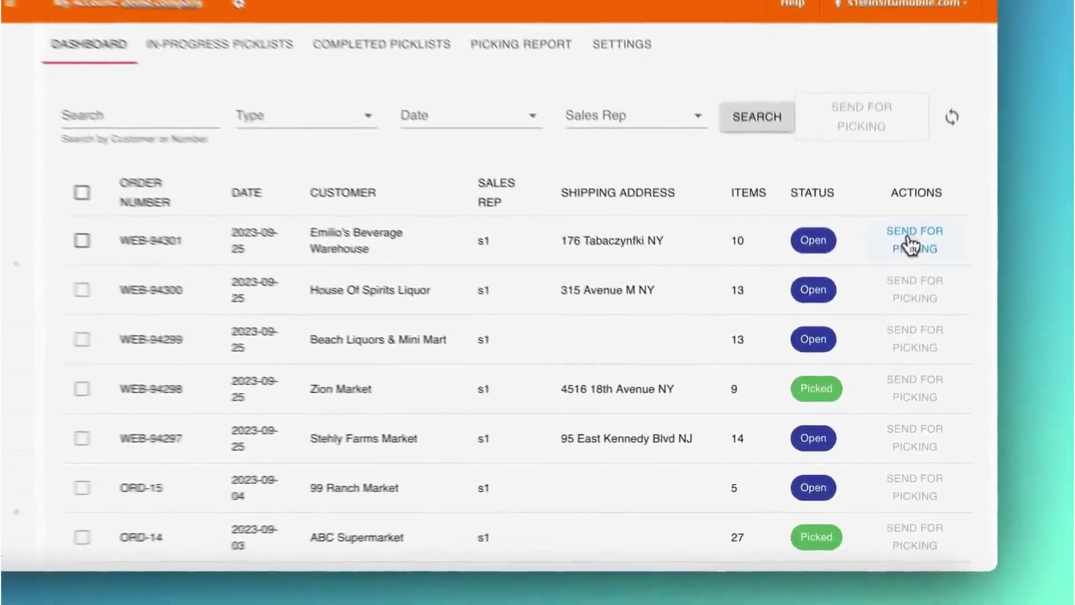
Step: Send the Emilio's Beverage Warehouse order for picking, keeping the listed quantities and assigning s1 as the picker
left_click(898, 299)
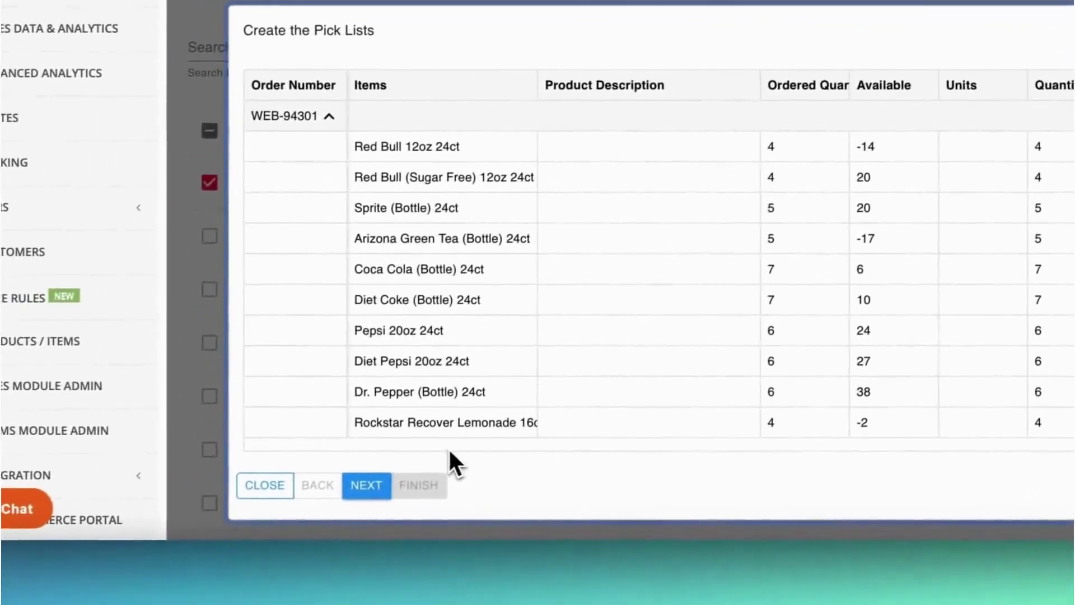
left_click(385, 485)
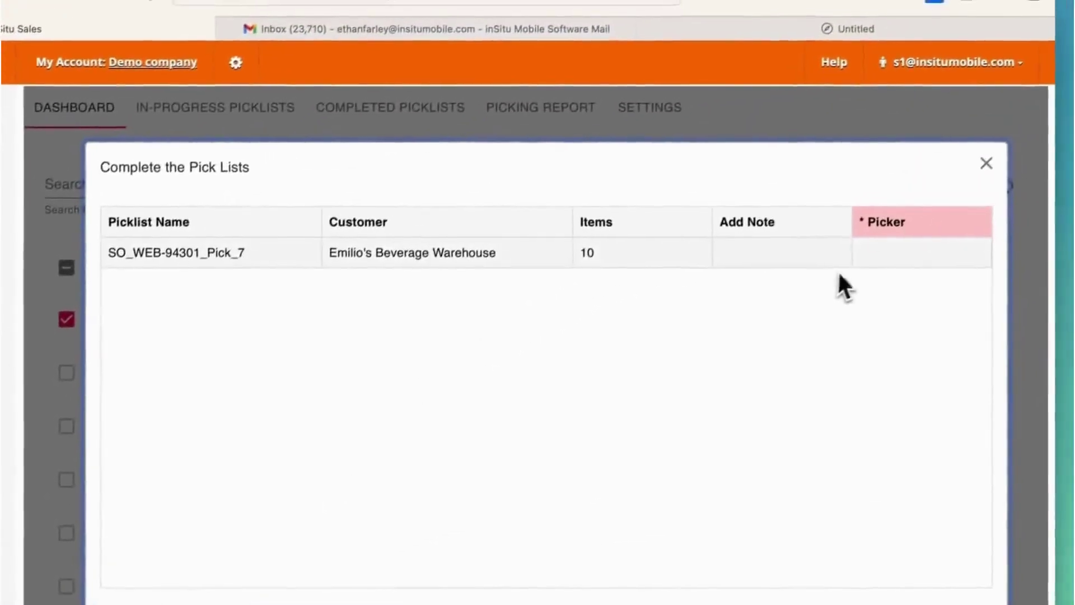
left_click(909, 250)
left_click(911, 252)
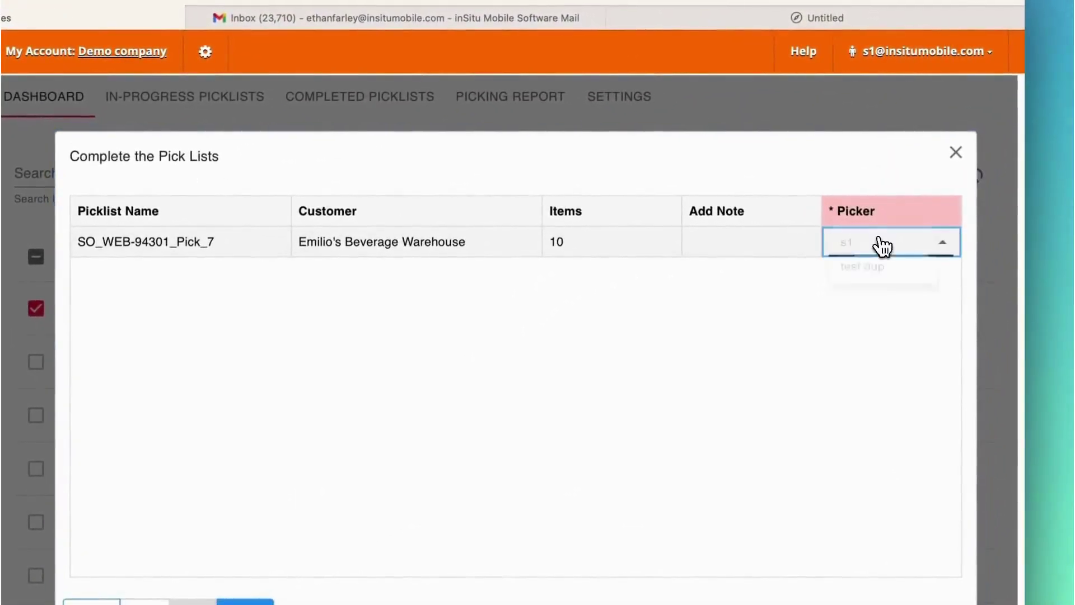
left_click(881, 246)
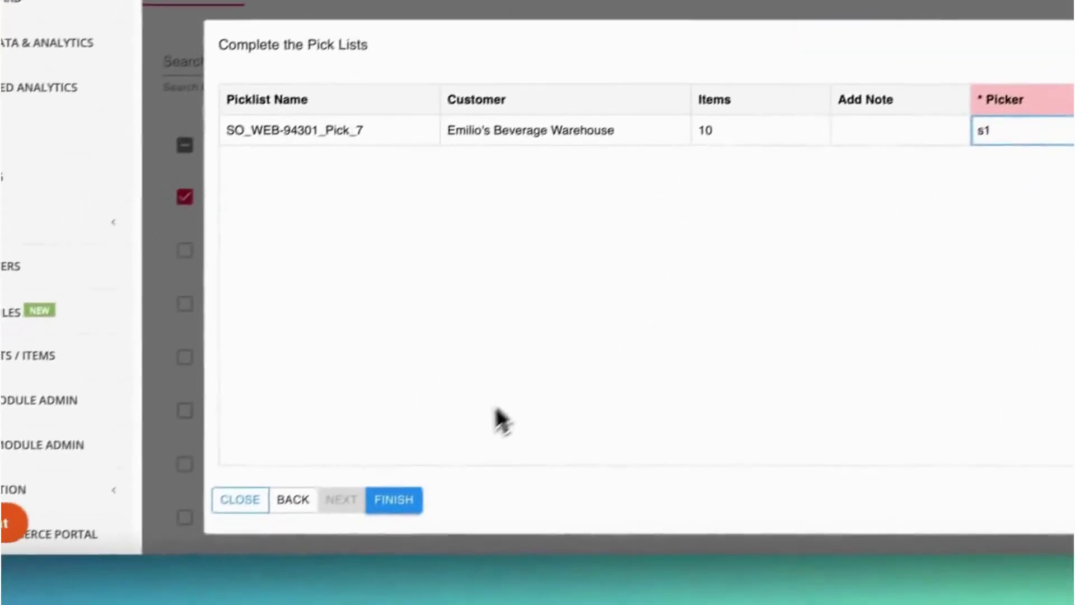
left_click(246, 602)
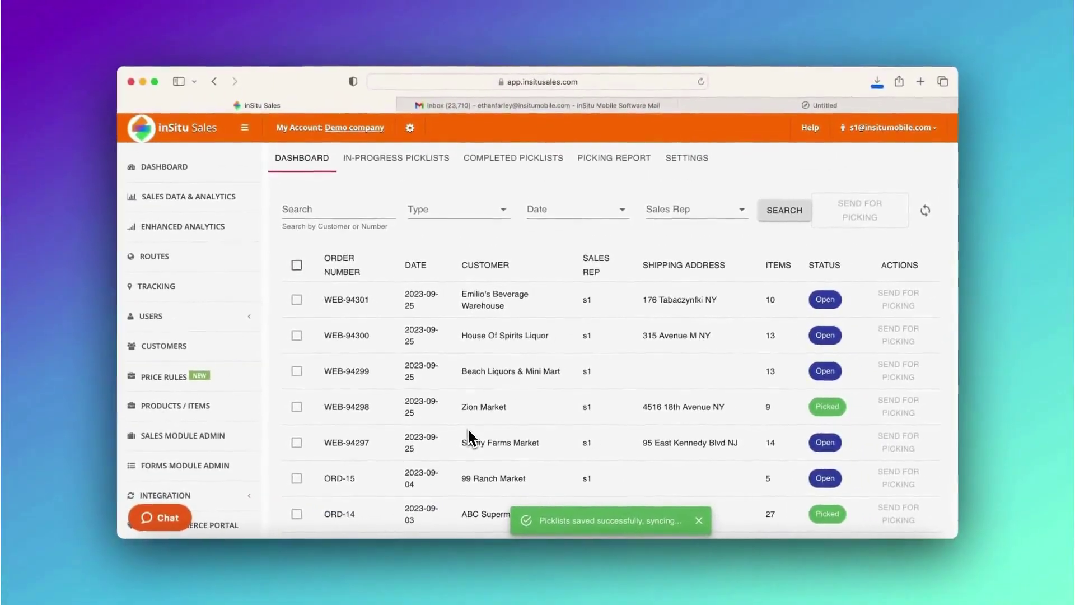
Step: View the in-progress picklists and the completed picklists
left_click(439, 161)
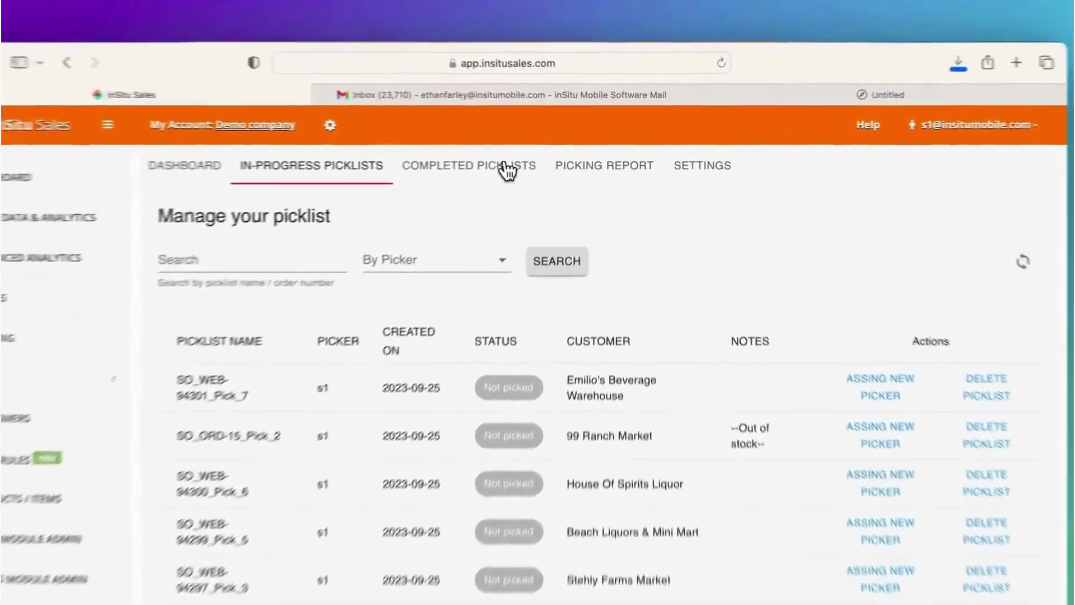
left_click(539, 159)
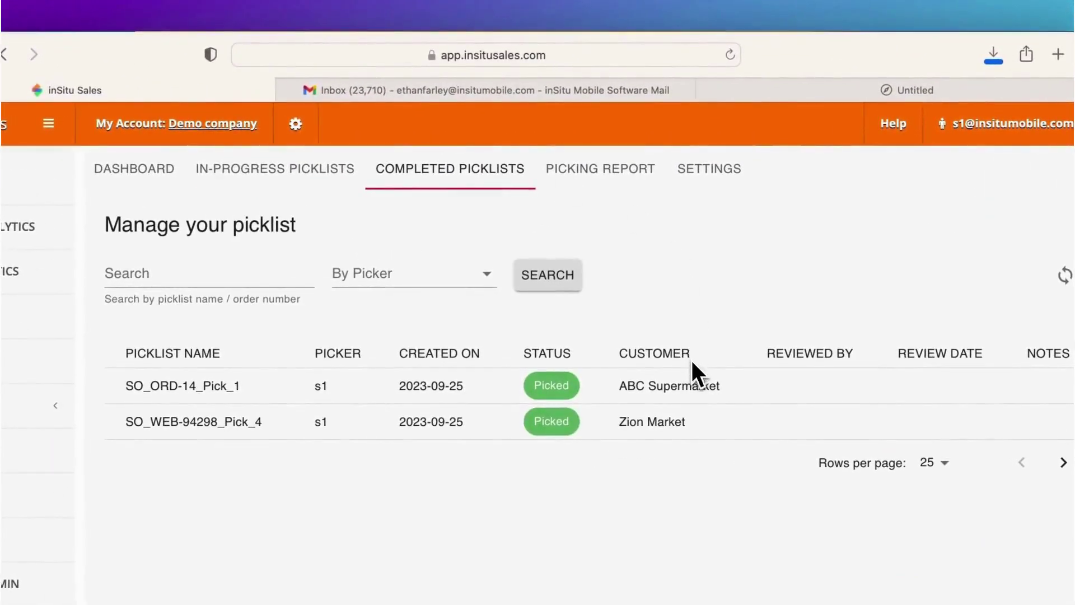
Step: Open the picking report and view its pivot table's chart type, aggregation and value field options
left_click(613, 173)
scroll(516, 345, "down", 7)
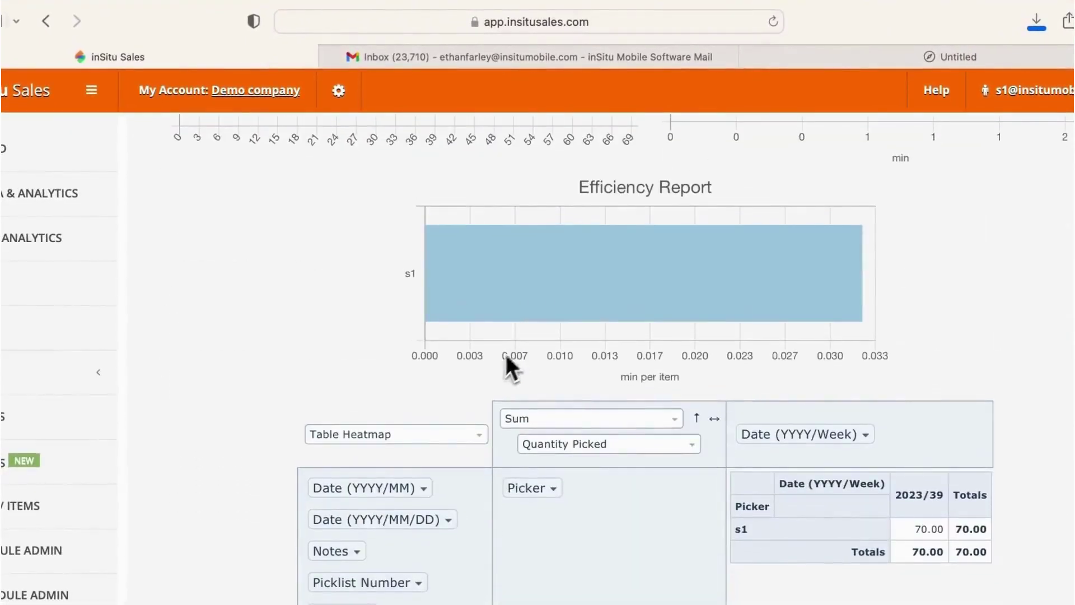
left_click(427, 434)
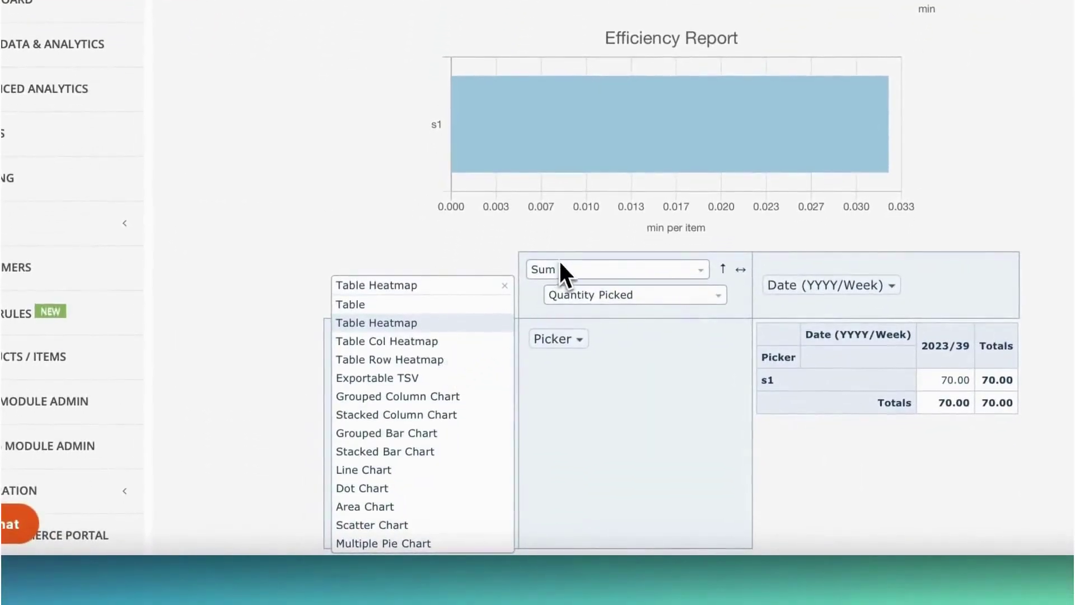
left_click(560, 265)
scroll(567, 292, "down", 2)
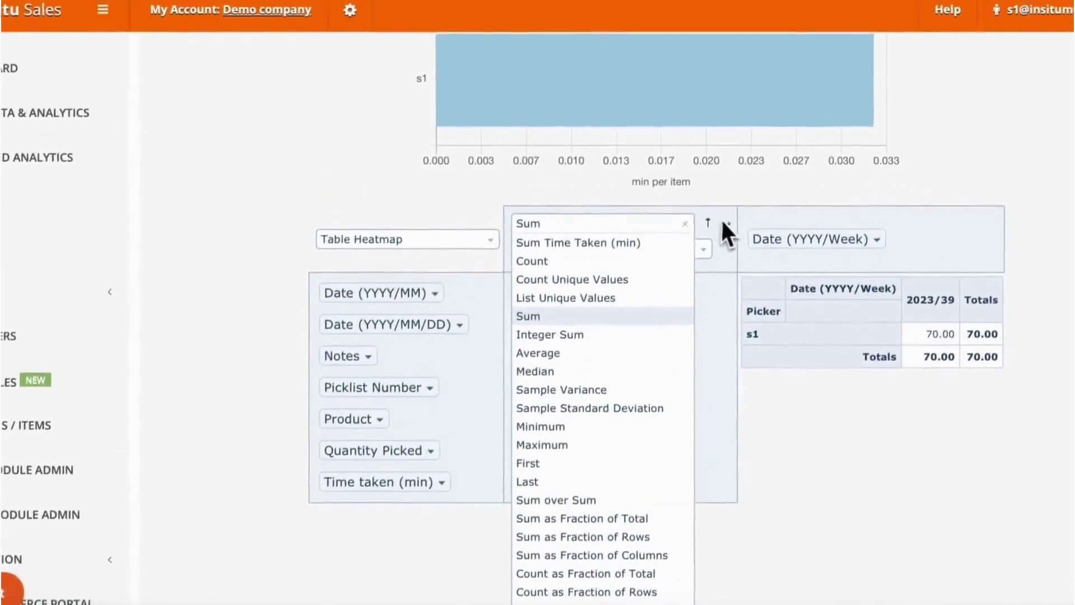
left_click(742, 92)
scroll(741, 92, "up", 2)
left_click(601, 296)
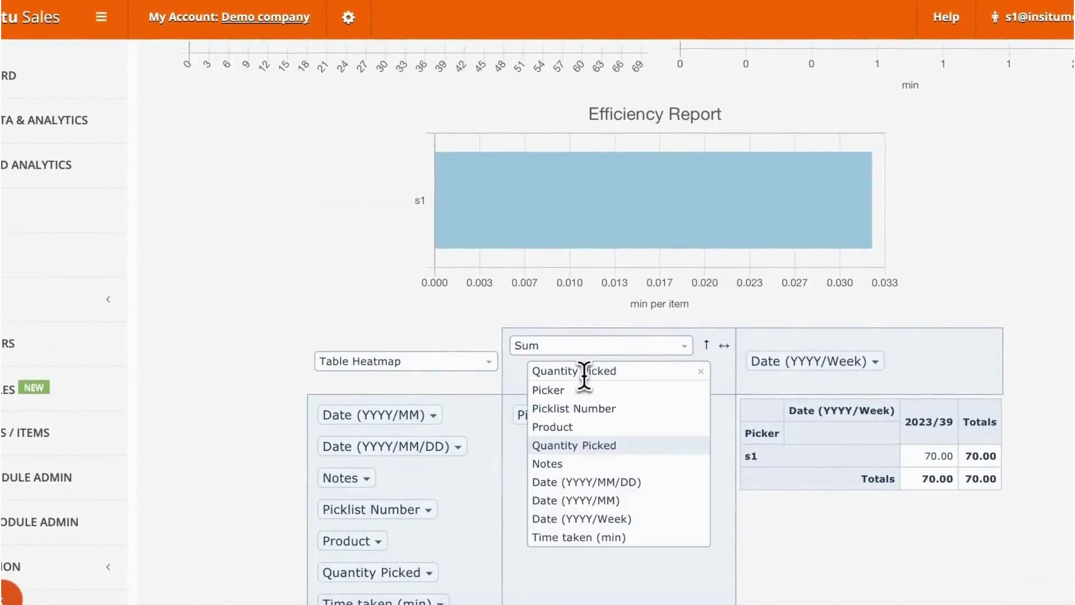